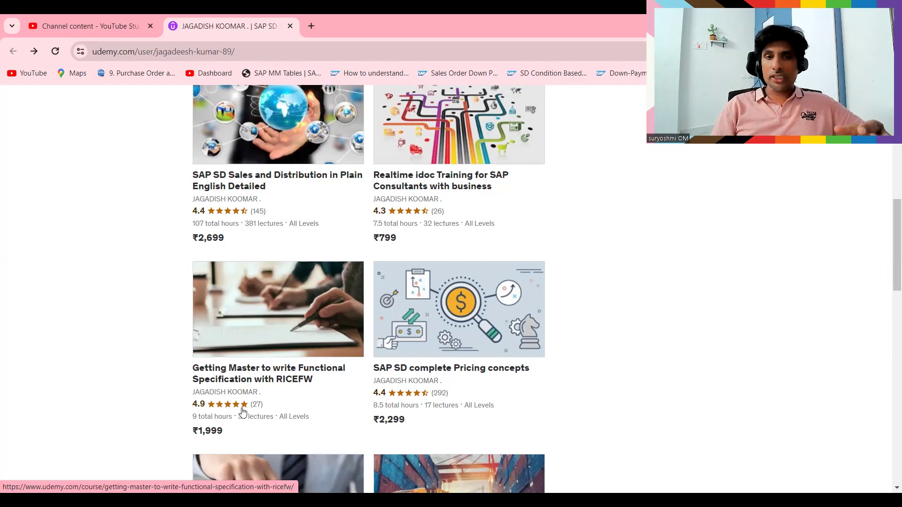
Step: Look through the instructor's Udemy course listings, including the second and third pages
{"action": "left_click_drag", "start_coordinate": [889, 217], "coordinate": [890, 343]}
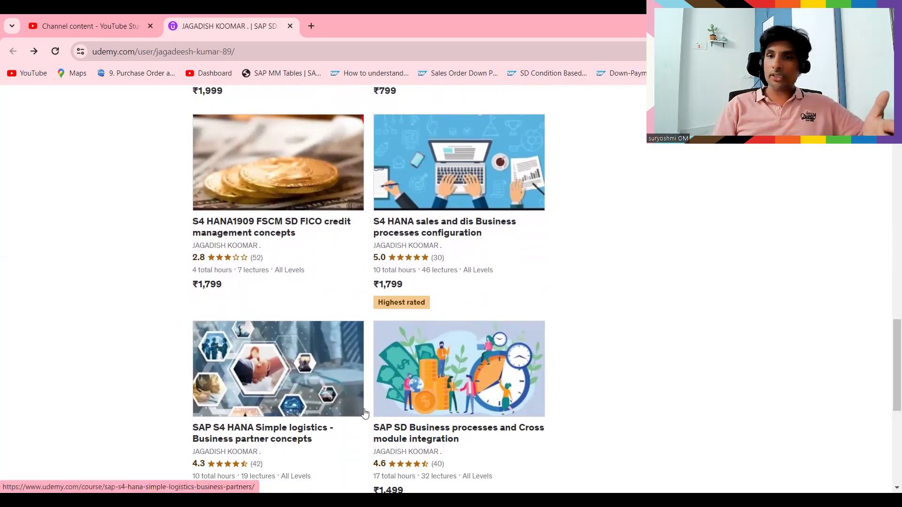
{"action": "left_click_drag", "start_coordinate": [890, 377], "coordinate": [889, 434]}
{"action": "left_click", "coordinate": [370, 305]}
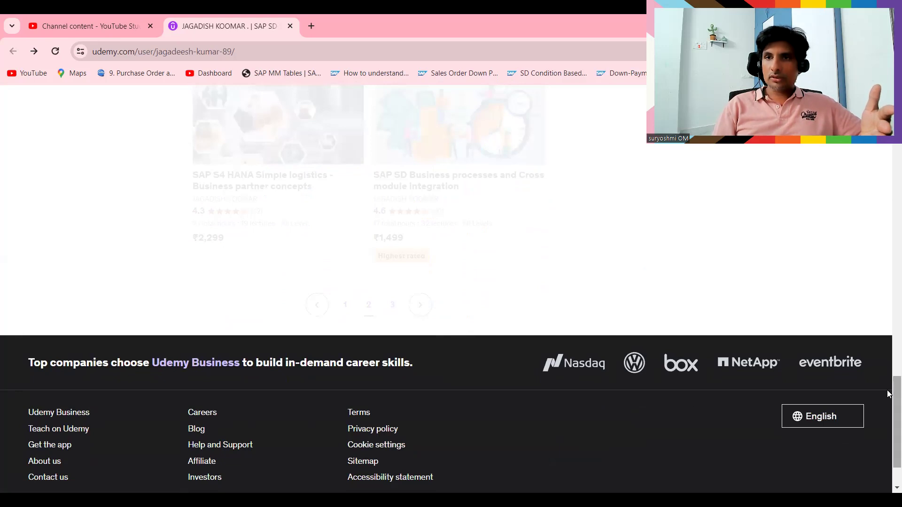
{"action": "left_click_drag", "start_coordinate": [888, 394], "coordinate": [847, 282]}
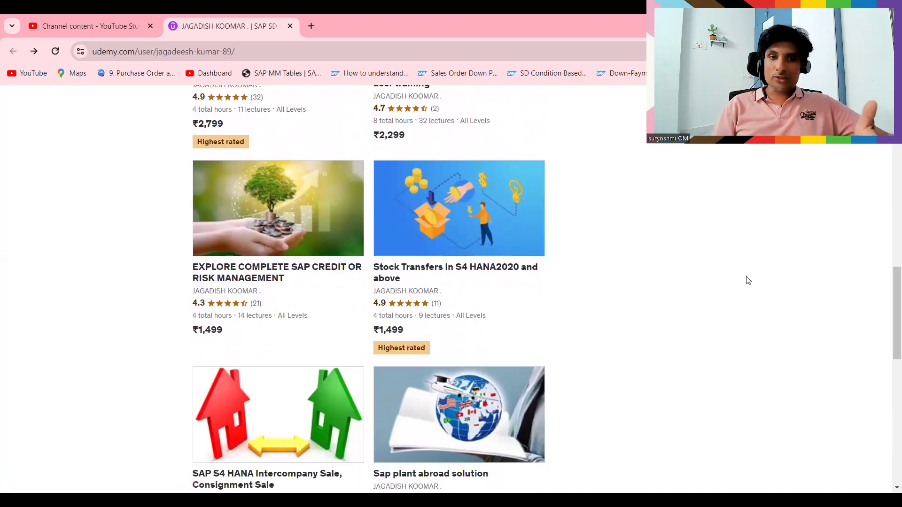
{"action": "left_click_drag", "start_coordinate": [892, 302], "coordinate": [889, 405]}
{"action": "left_click", "coordinate": [394, 340]}
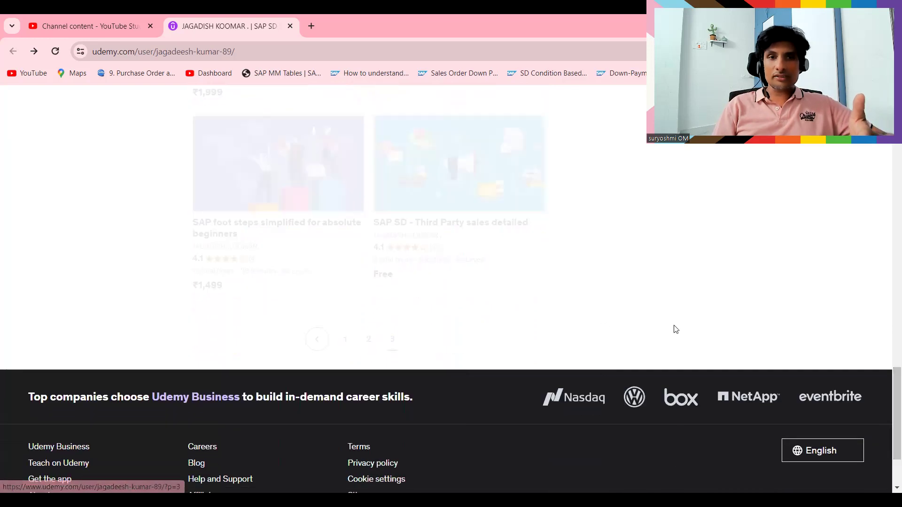
{"action": "scroll", "coordinate": [888, 357], "scroll_direction": "up", "scroll_amount": 5}
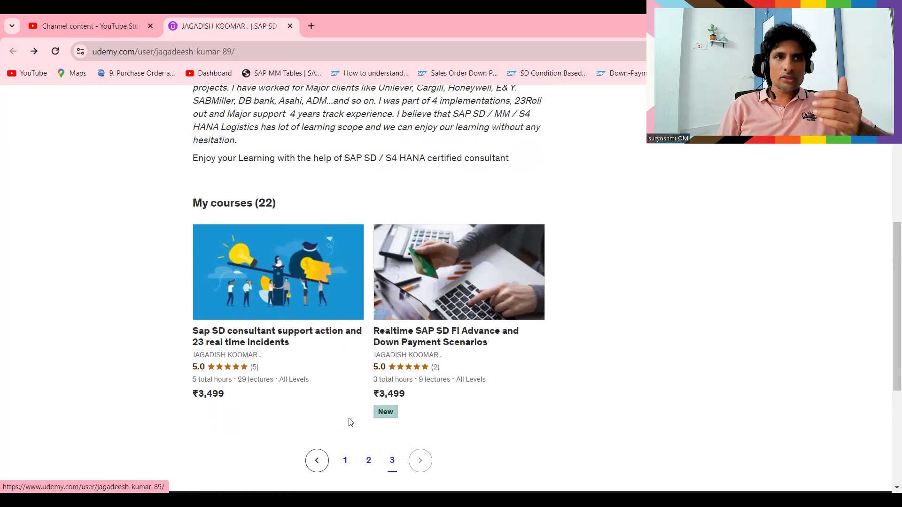
Step: Switch to SAP and start a new standard order (type OR) with transaction VA01
{"action": "left_click", "coordinate": [41, 16]}
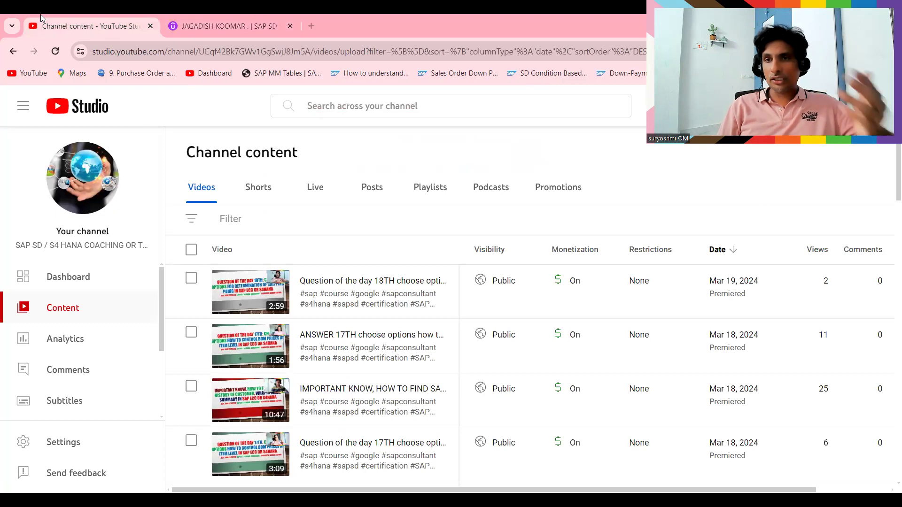
{"action": "key", "text": "alt+Tab"}
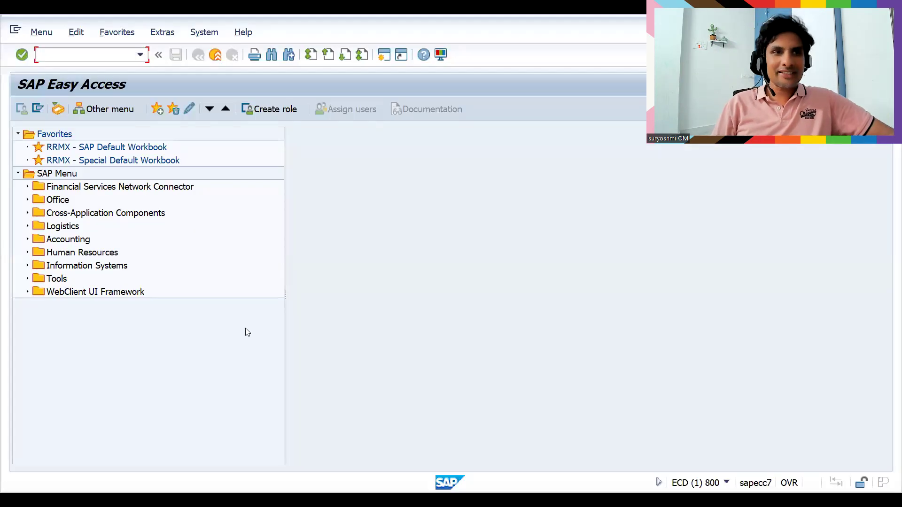
{"action": "type", "text": "/NV"}
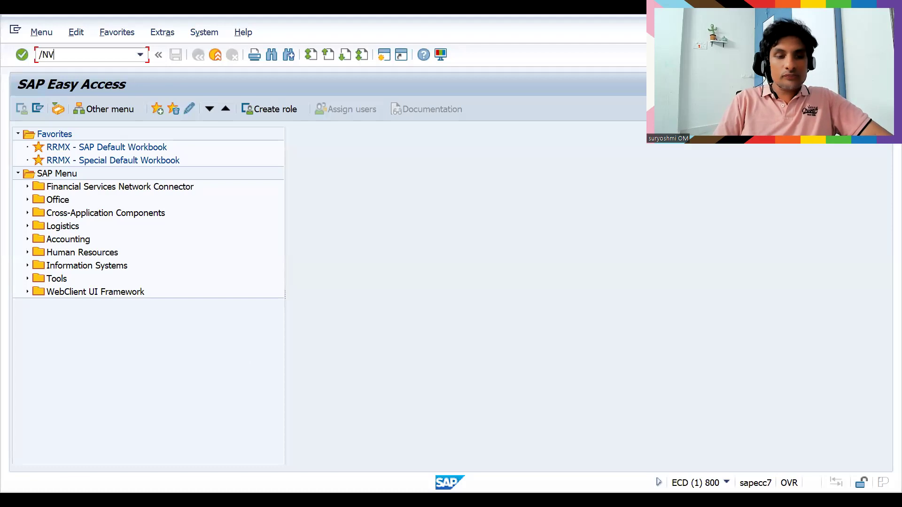
{"action": "type", "text": "A01"}
{"action": "key", "text": "Return"}
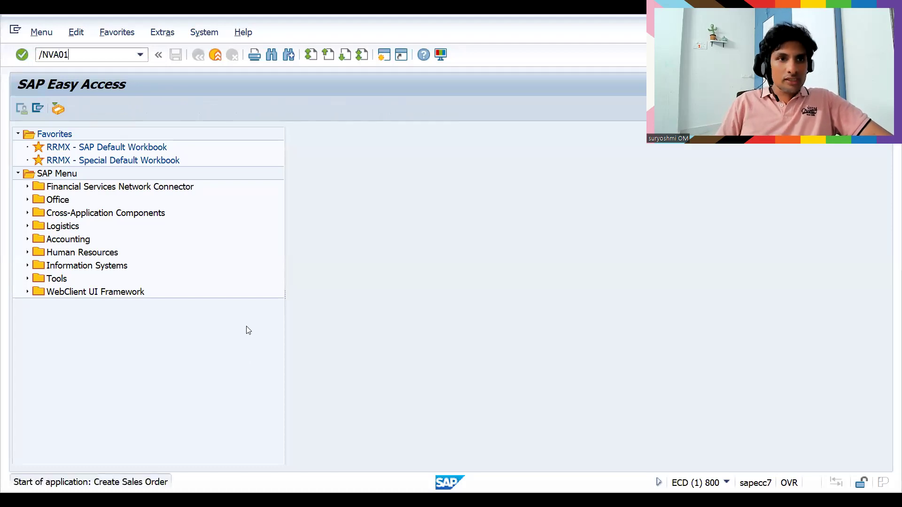
{"action": "key", "text": "Return"}
Step: Enter JAI HANUMAN LTD. as the sold-to party and add material 50065771 with an order quantity of 5
{"action": "key", "text": "Down"}
{"action": "key", "text": "Return"}
{"action": "key", "text": "Return"}
{"action": "key", "text": "Down"}
{"action": "key", "text": "Return"}
{"action": "key", "text": "Tab"}
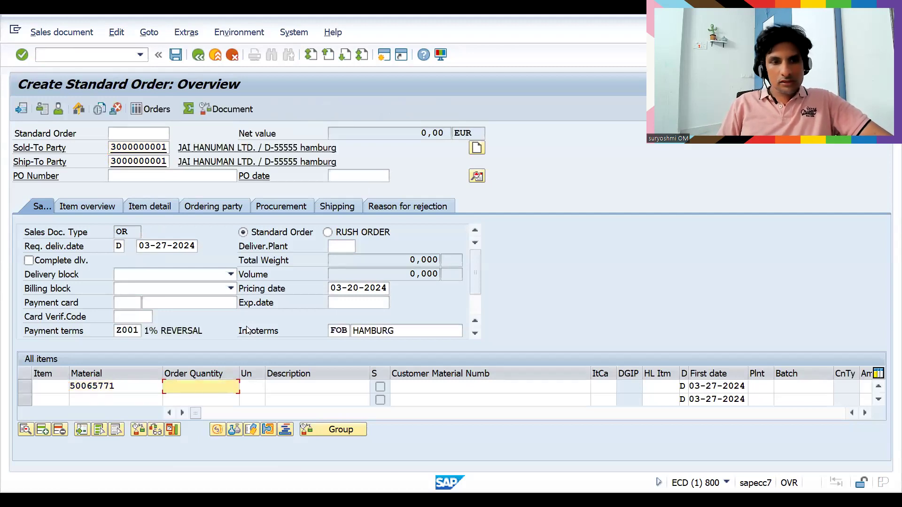
{"action": "type", "text": "5"}
{"action": "key", "text": "Return"}
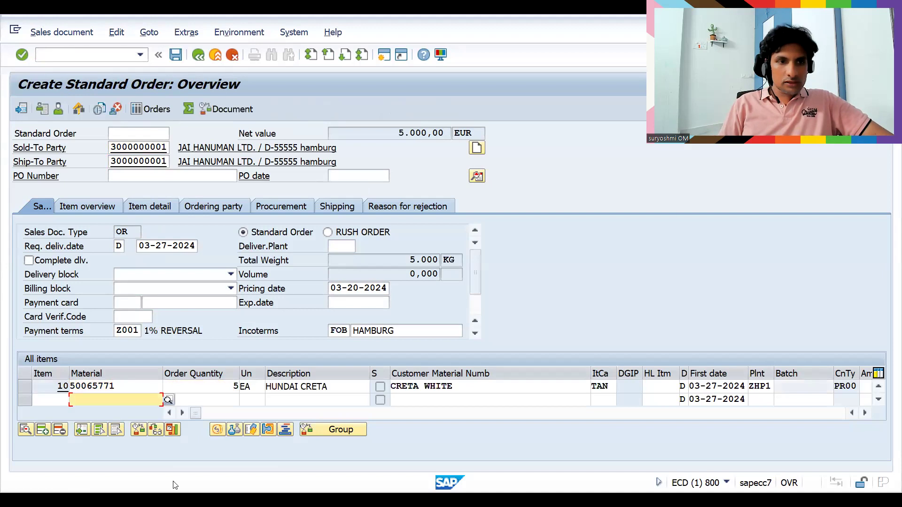
Step: Add a second order item with material 50065771 and an order quantity of 5
{"action": "key", "text": "Down"}
{"action": "key", "text": "Down"}
{"action": "key", "text": "Return"}
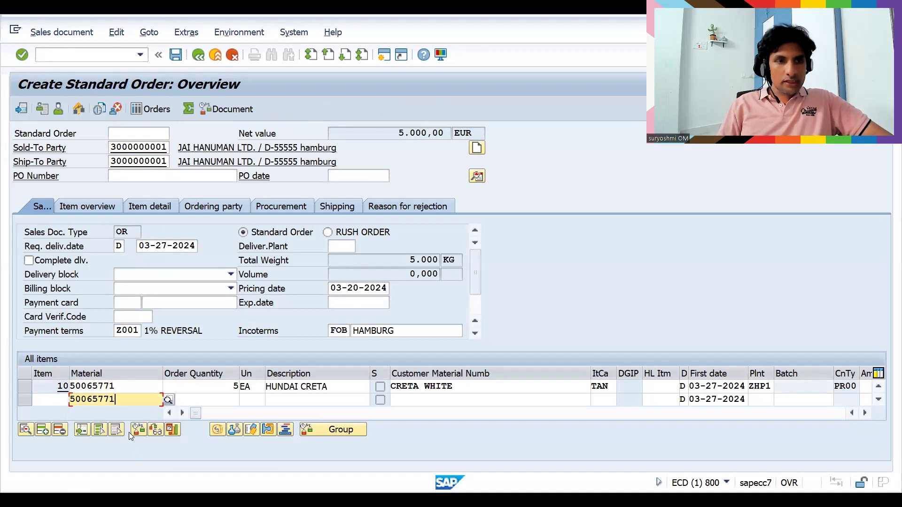
{"action": "key", "text": "Tab"}
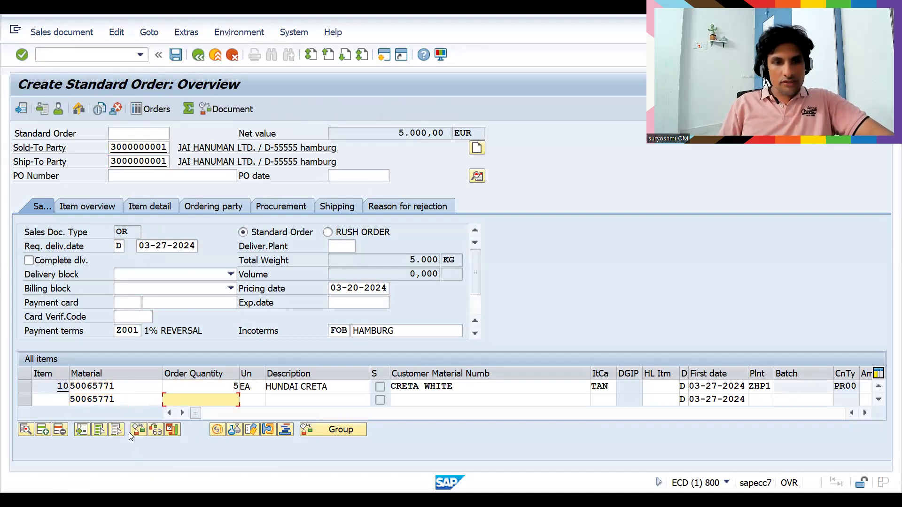
{"action": "type", "text": "5"}
{"action": "key", "text": "Return"}
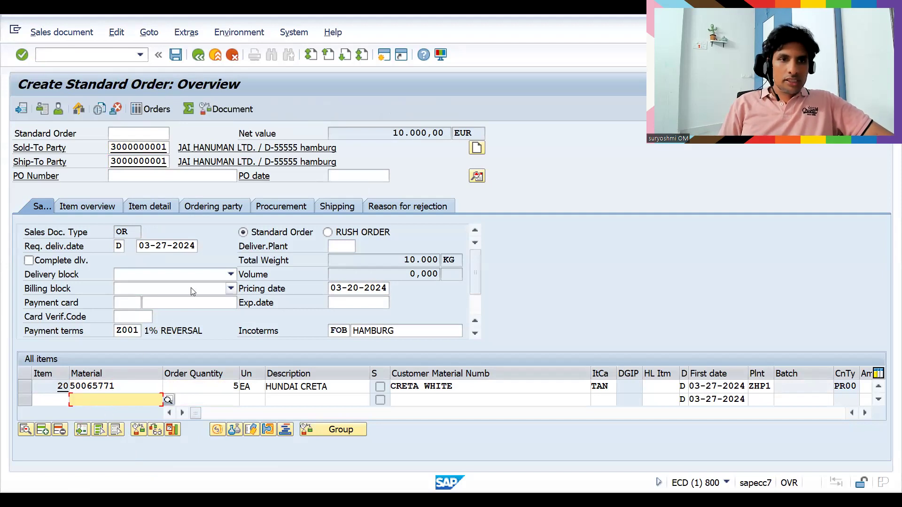
Step: Set the order's billing block to 01 Calculation missing and save the order
{"action": "left_click", "coordinate": [191, 292]}
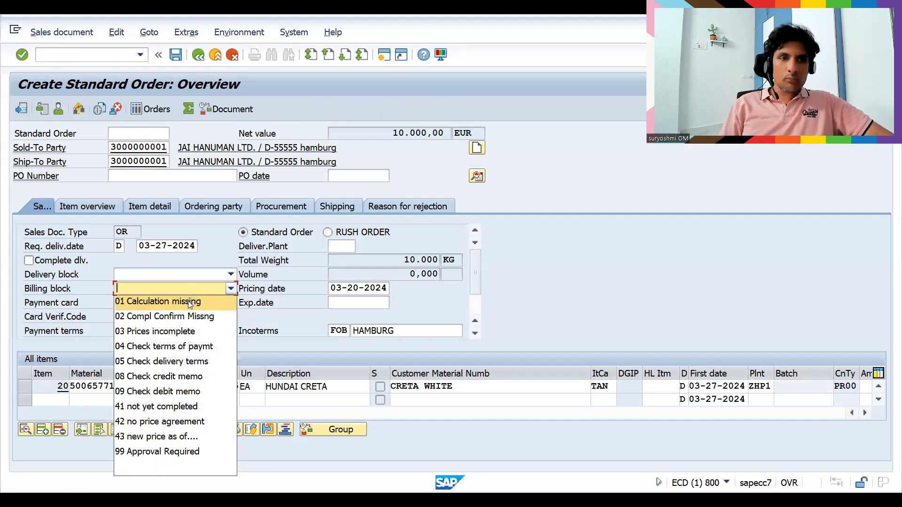
{"action": "left_click", "coordinate": [188, 301]}
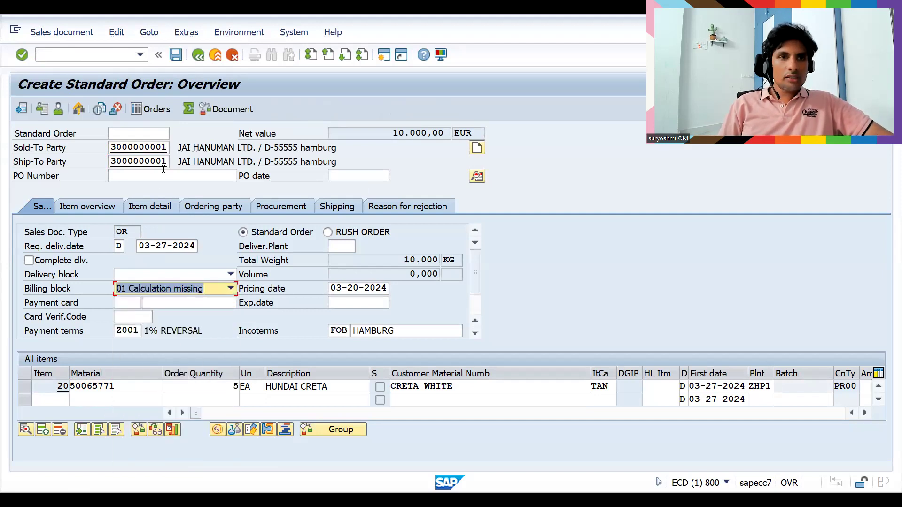
{"action": "key", "text": "ctrl+s"}
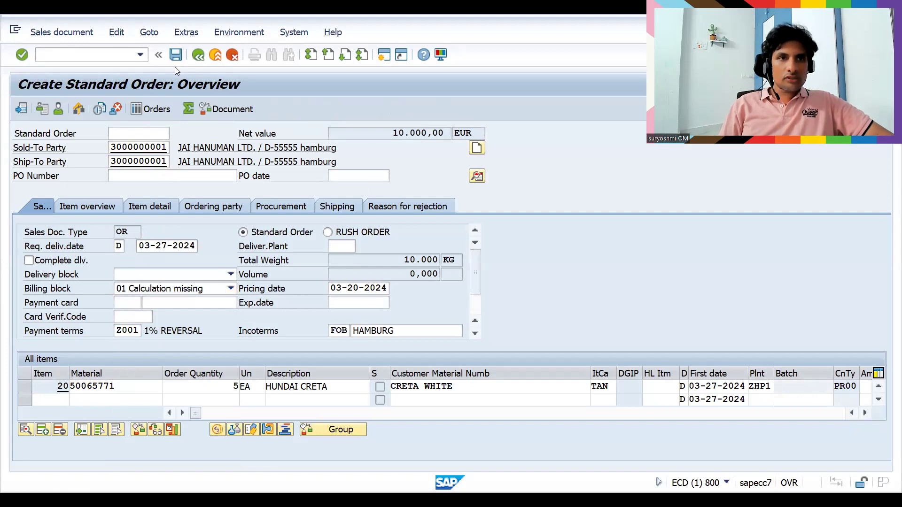
Step: Start an outbound delivery with transaction VL01 for the saved order, using shipping point ZHS1 and selection date 03-29-2024
{"action": "type", "text": "/NVL"}
{"action": "type", "text": "01"}
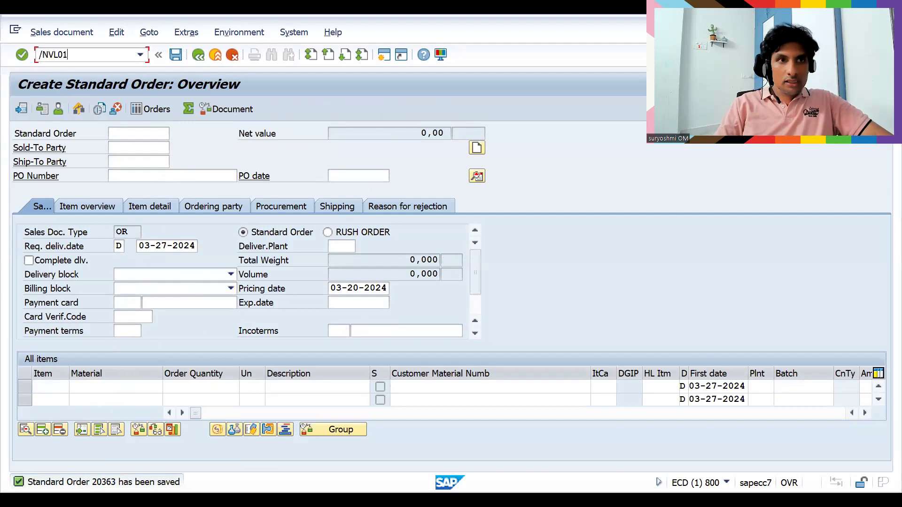
{"action": "key", "text": "Return"}
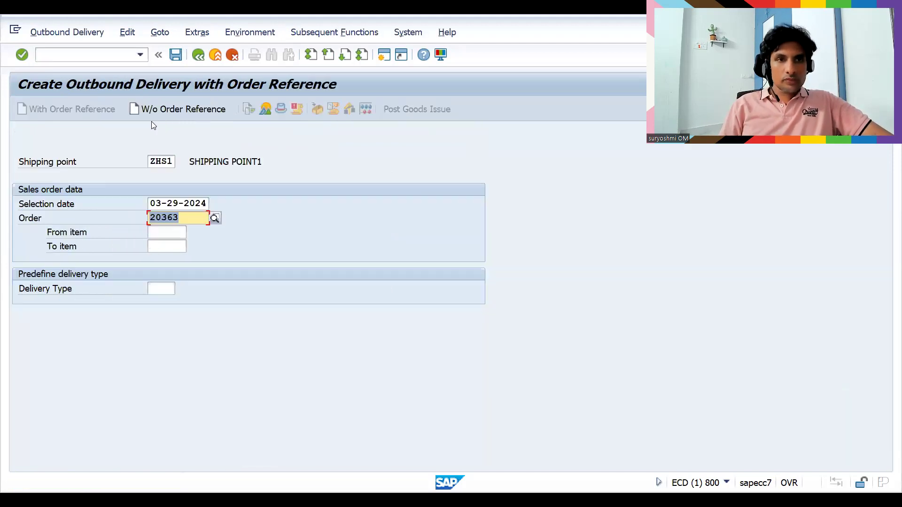
{"action": "key", "text": "Return"}
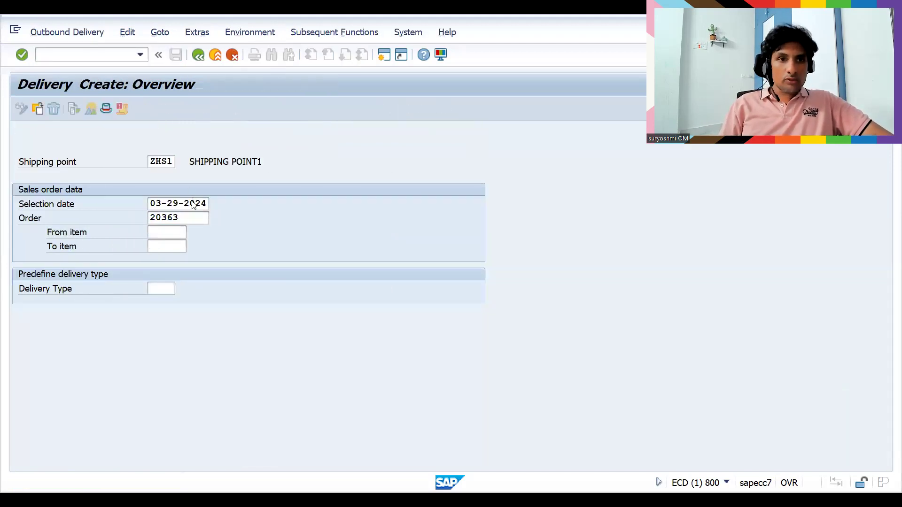
Step: Enter a picked quantity of 5 for both delivery items, 10 and 20
{"action": "left_click", "coordinate": [110, 181]}
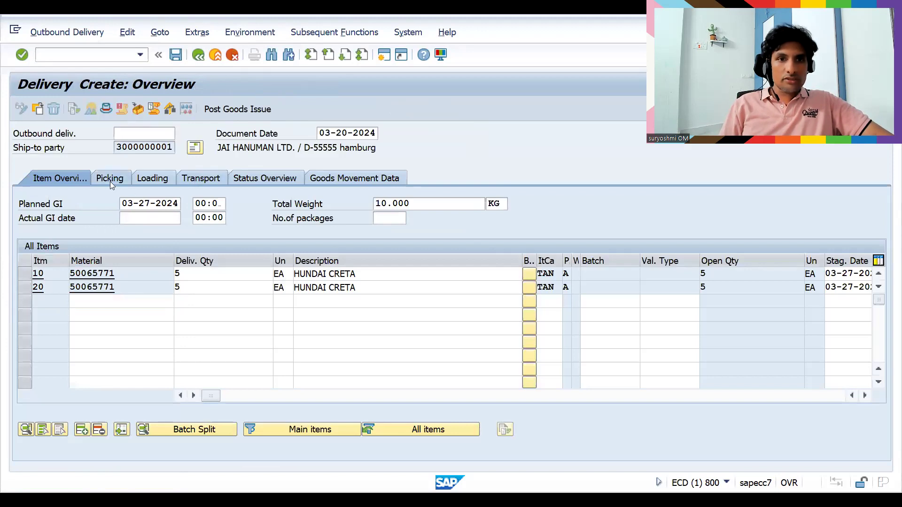
{"action": "left_click", "coordinate": [357, 274]}
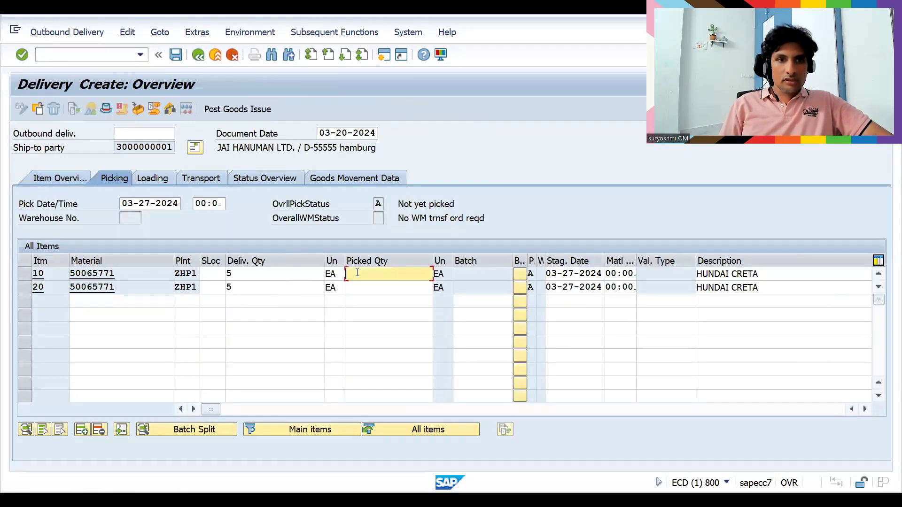
{"action": "key", "text": "Down"}
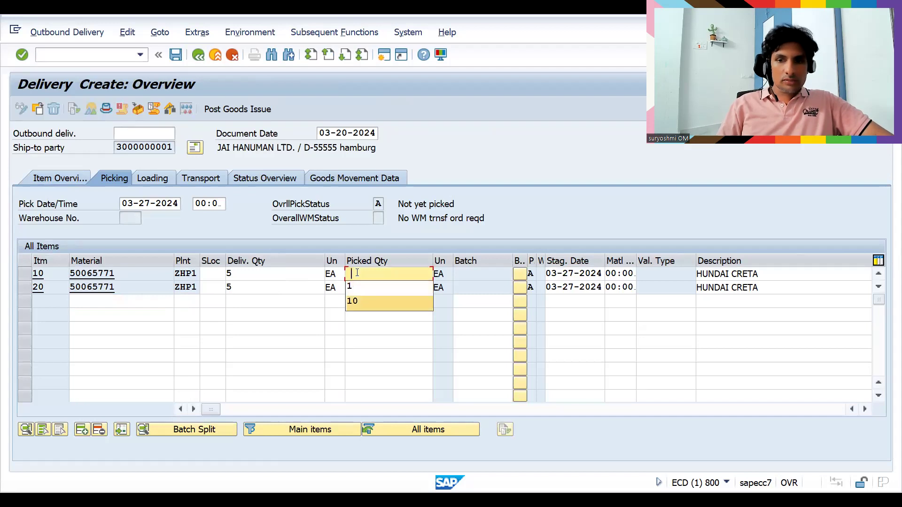
{"action": "type", "text": "5"}
{"action": "key", "text": "Down"}
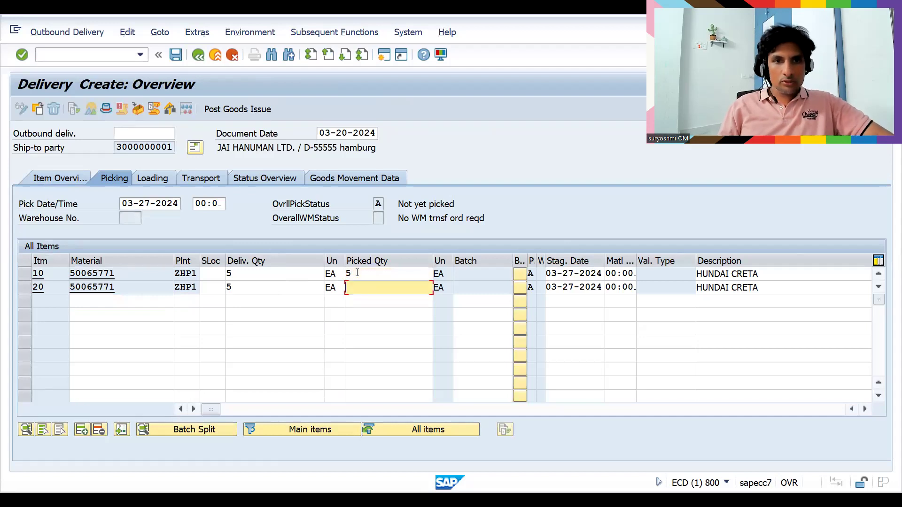
{"action": "type", "text": "5"}
{"action": "key", "text": "Return"}
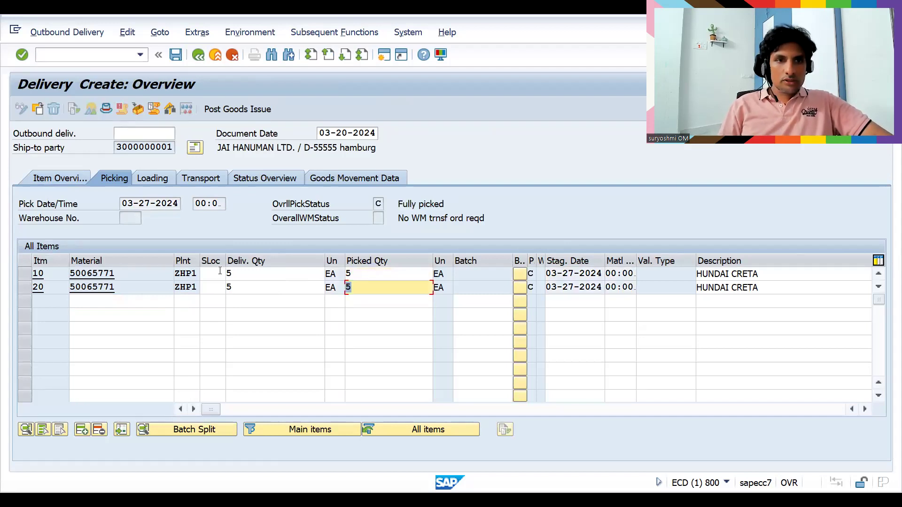
Step: Set the storage location of delivery item 10 to 0001
{"action": "left_click", "coordinate": [212, 274]}
{"action": "key", "text": "Down"}
{"action": "key", "text": "Return"}
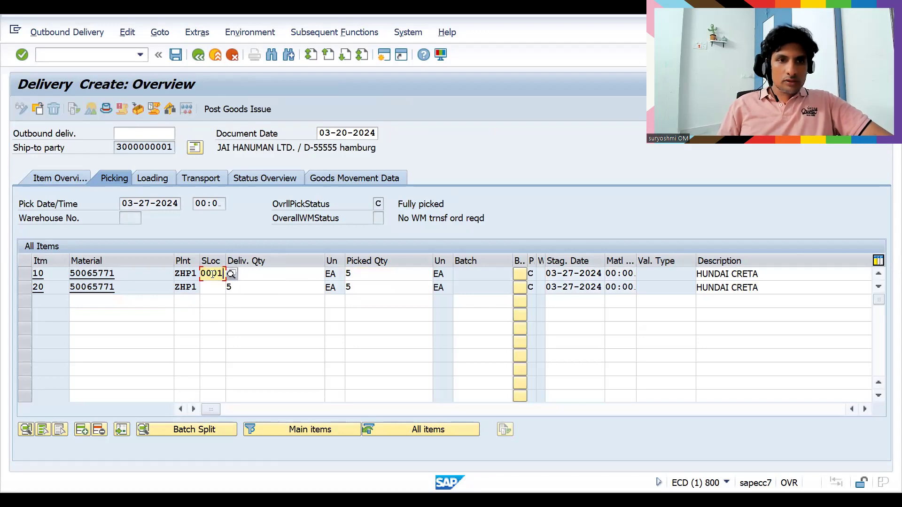
{"action": "key", "text": "Down"}
{"action": "key", "text": "Down"}
{"action": "key", "text": "Down"}
{"action": "key", "text": "Return"}
{"action": "key", "text": "BackSpace"}
{"action": "key", "text": "BackSpace"}
{"action": "key", "text": "BackSpace"}
{"action": "key", "text": "BackSpace"}
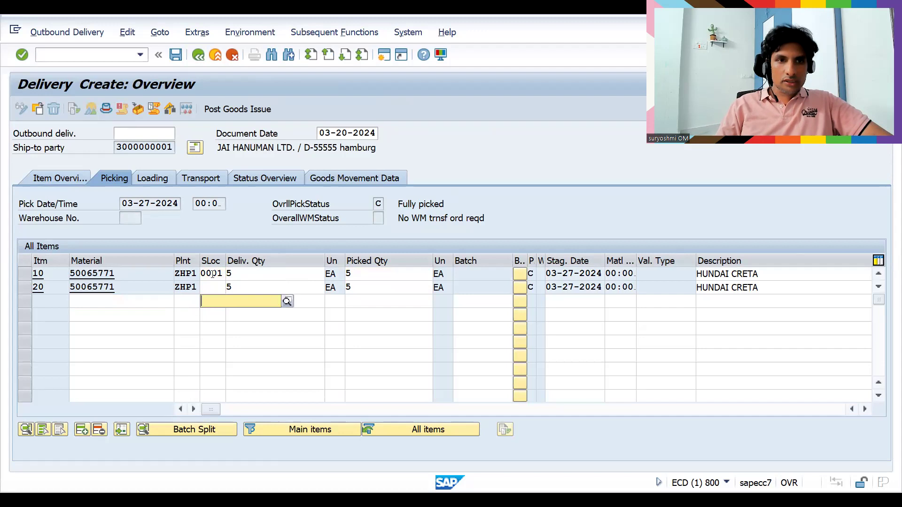
Step: Set the storage location of delivery item 20 to 0001
{"action": "left_click", "coordinate": [217, 290]}
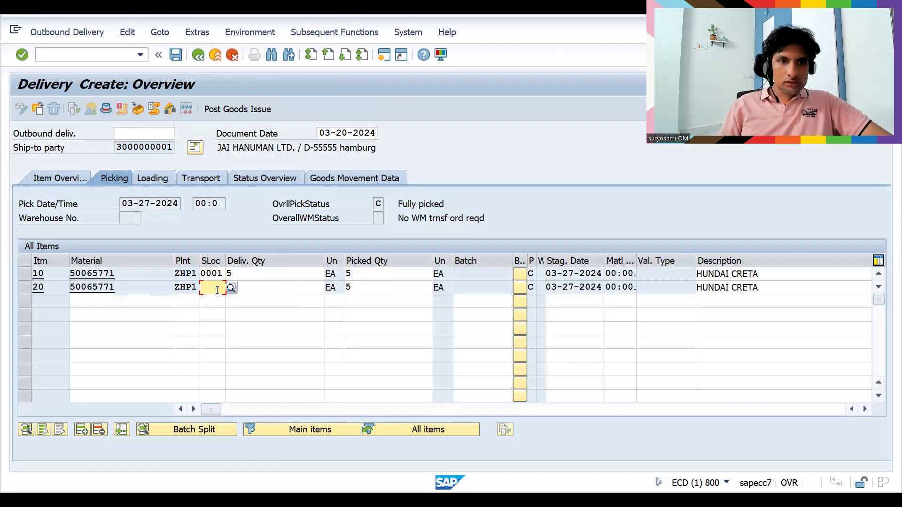
{"action": "key", "text": "Down"}
{"action": "key", "text": "Return"}
{"action": "key", "text": "Return"}
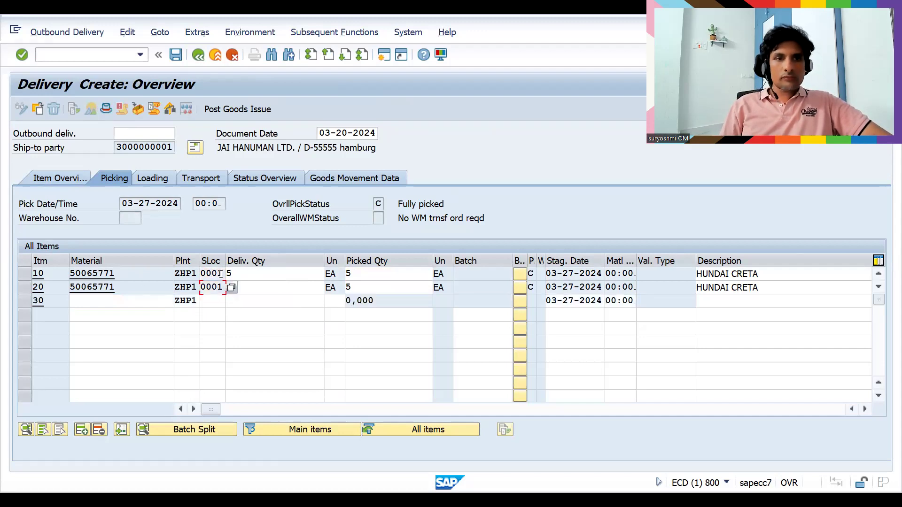
Step: Delete the empty item 30 from the delivery and save the delivery
{"action": "left_click", "coordinate": [23, 300]}
{"action": "left_click", "coordinate": [101, 430]}
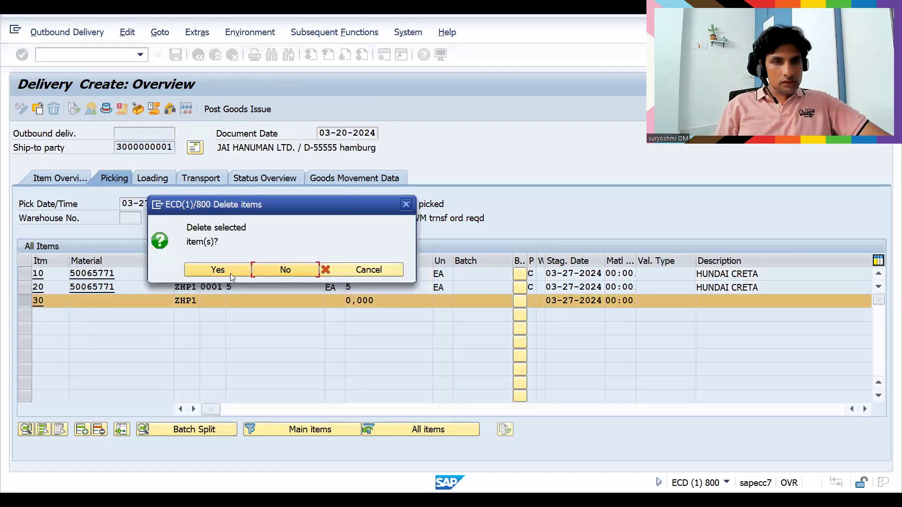
{"action": "key", "text": "Return"}
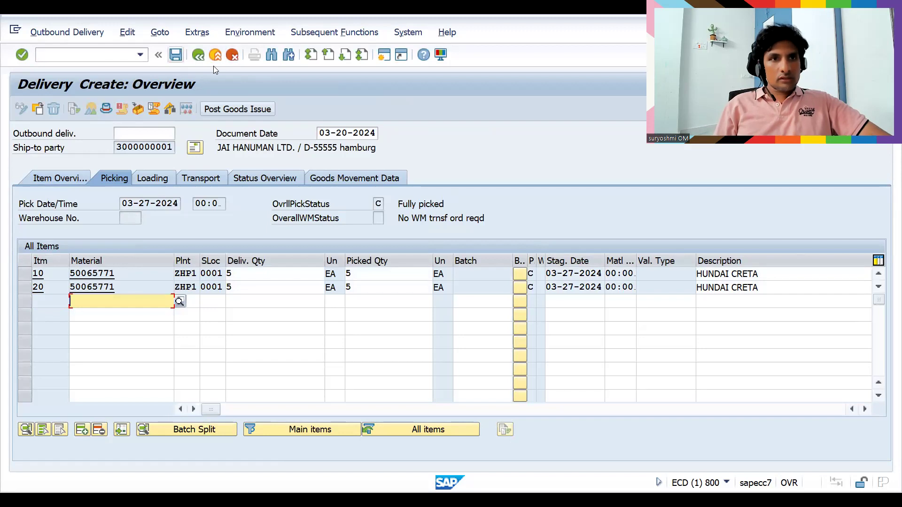
{"action": "key", "text": "ctrl+s"}
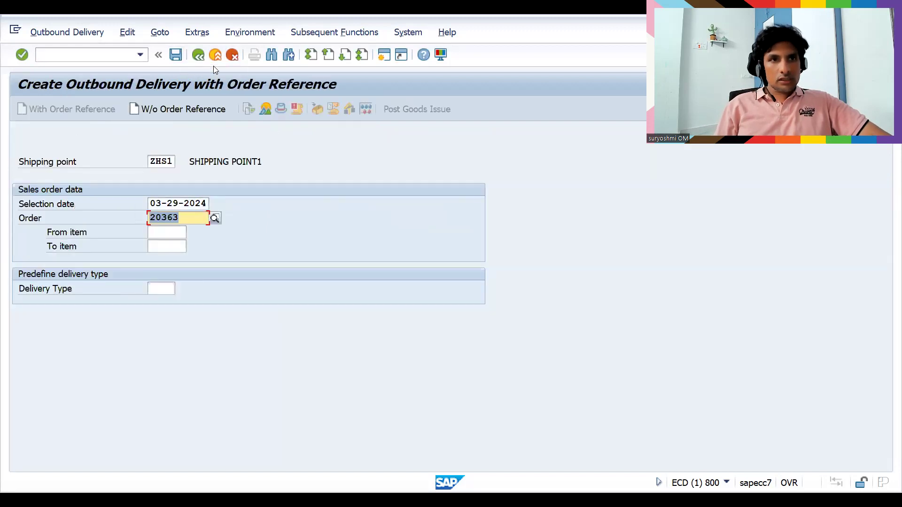
Step: Bring up the saved sales order with transaction VA03 and display its document flow
{"action": "key", "text": "ctrl+slash"}
{"action": "type", "text": "/NVA03"}
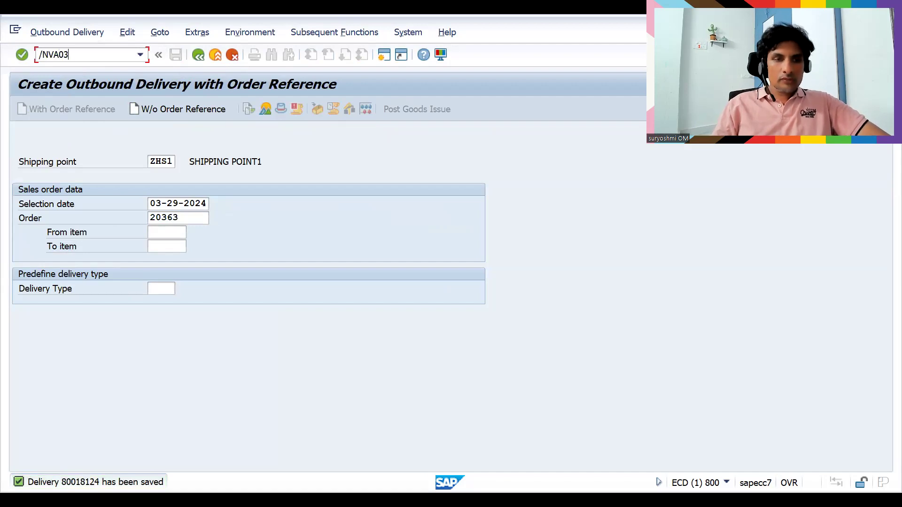
{"action": "key", "text": "Return"}
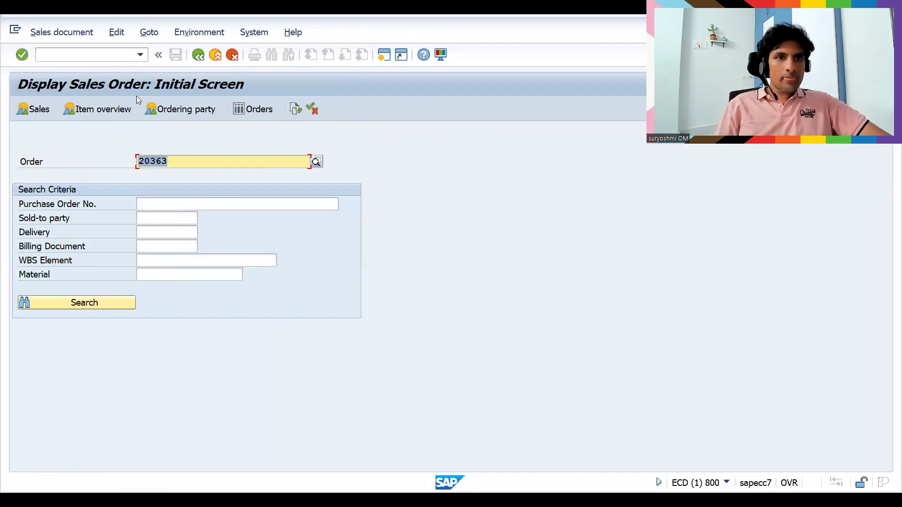
{"action": "left_click", "coordinate": [296, 110]}
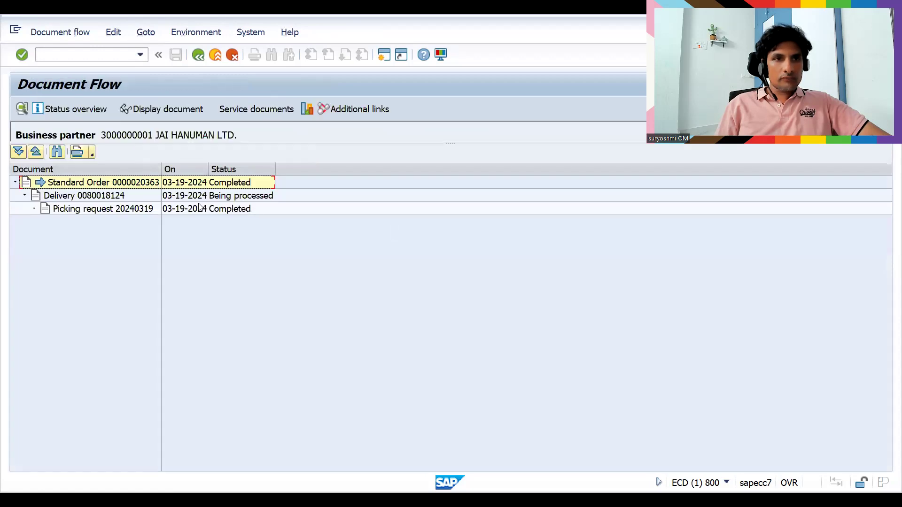
Step: Return from the document flow to the standard order and switch it to change mode to check its billing block
{"action": "left_click", "coordinate": [177, 184]}
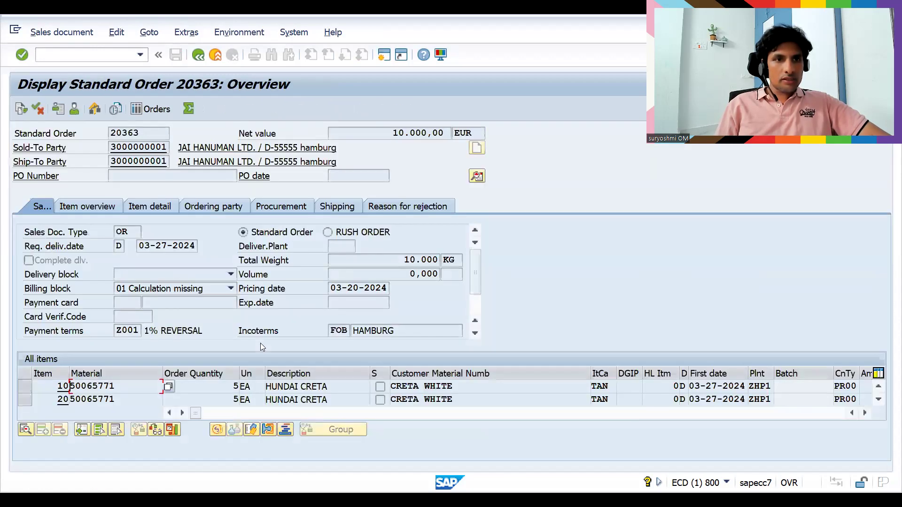
{"action": "left_click", "coordinate": [62, 32]}
{"action": "left_click", "coordinate": [64, 66]}
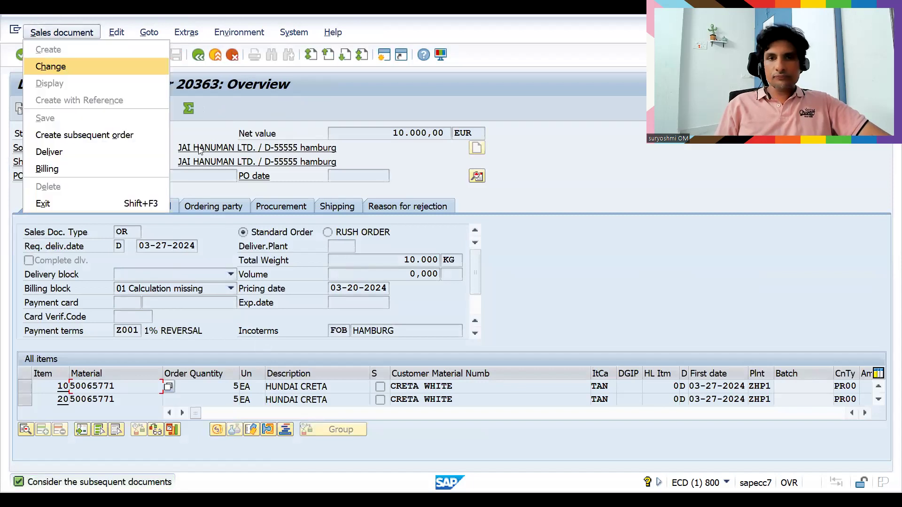
{"action": "key", "text": "Return"}
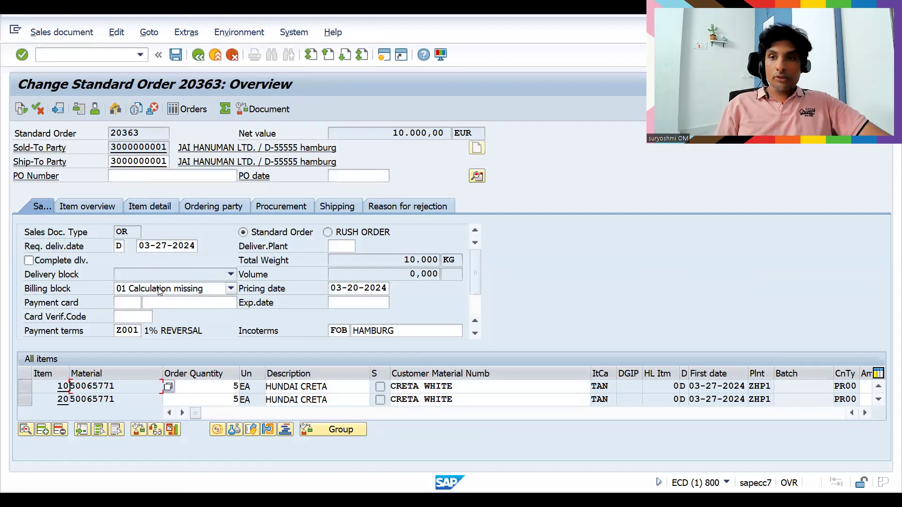
{"action": "key", "text": "ctrl+slash"}
{"action": "type", "text": "/NVF01"}
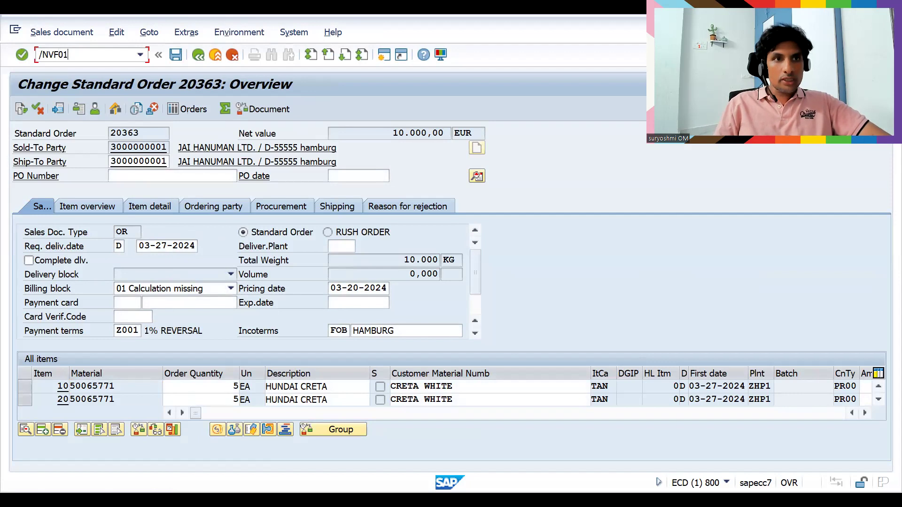
{"action": "key", "text": "Return"}
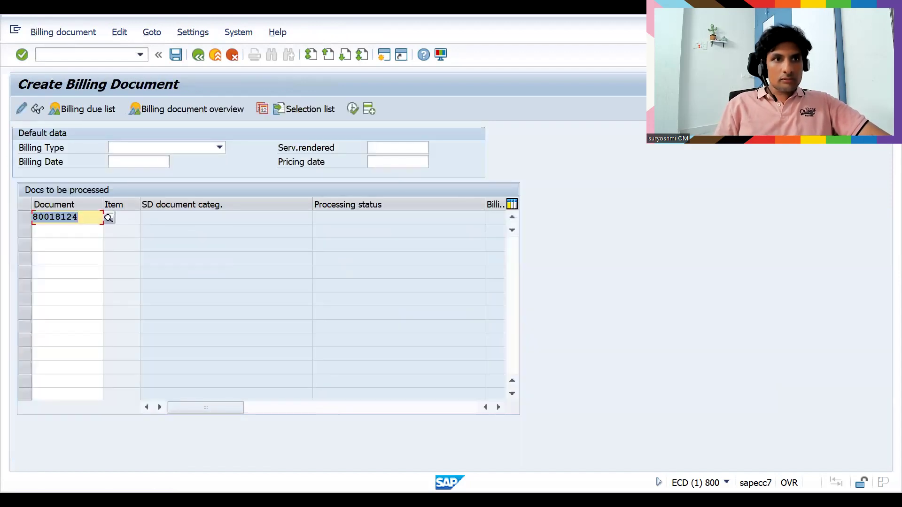
Step: Post goods issue for the picked outbound delivery with transaction VL02N
{"action": "key", "text": "ctrl+slash"}
{"action": "type", "text": "/NVL02N"}
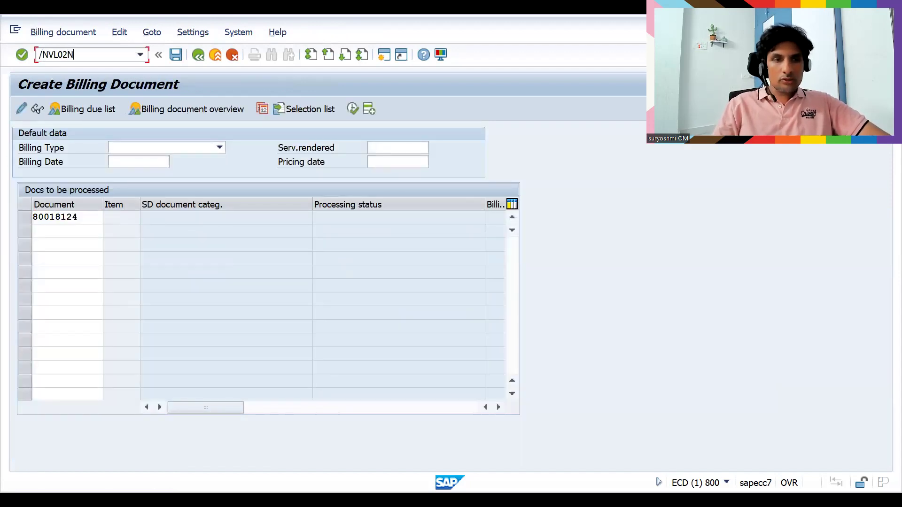
{"action": "key", "text": "Return"}
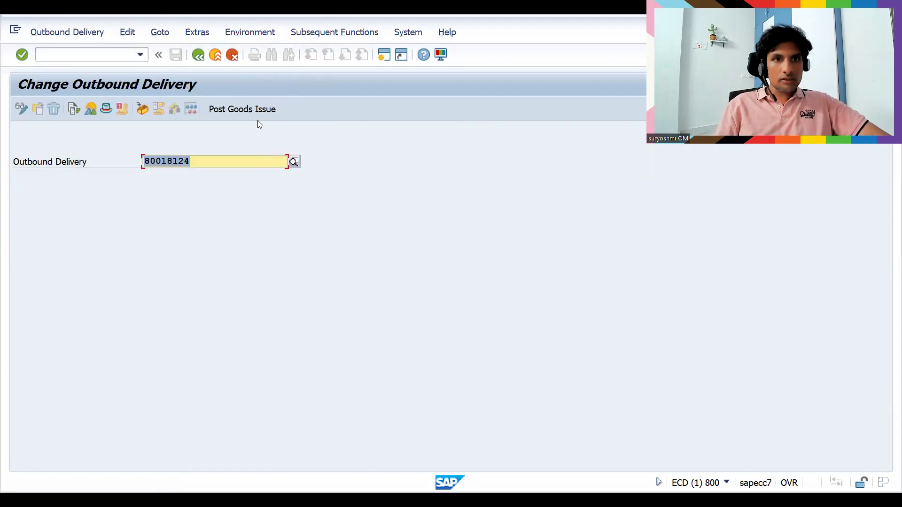
{"action": "left_click", "coordinate": [245, 110]}
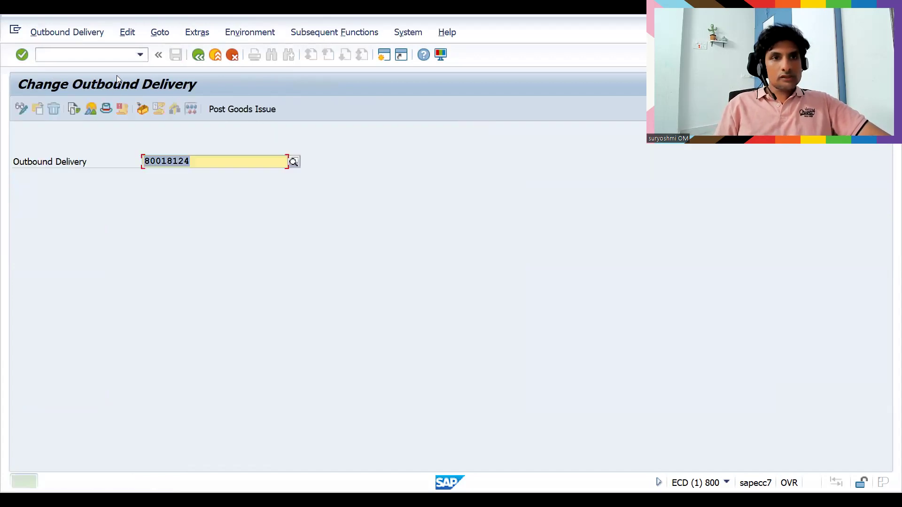
Step: Try to create the billing document for the delivery with transaction VF01 and display its log
{"action": "key", "text": "ctrl+slash"}
{"action": "type", "text": "/NVF01"}
{"action": "key", "text": "Return"}
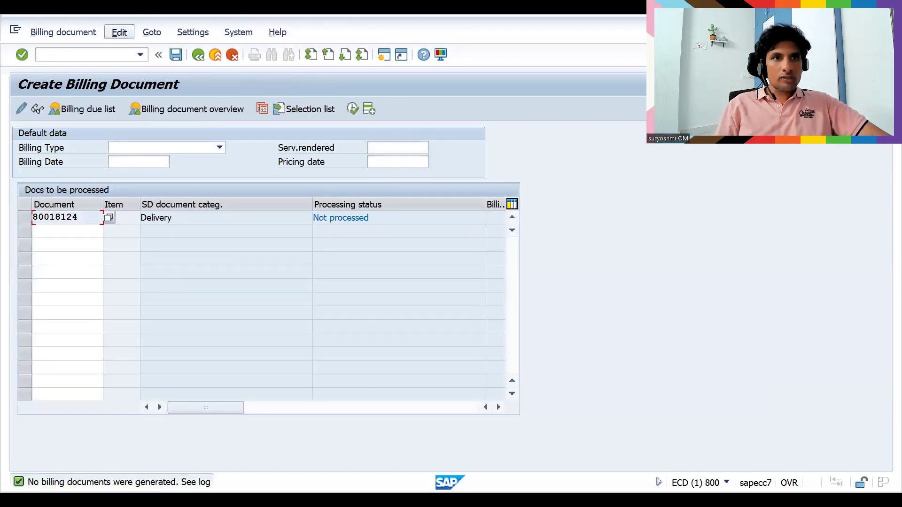
{"action": "left_click", "coordinate": [119, 32]}
{"action": "left_click", "coordinate": [125, 84]}
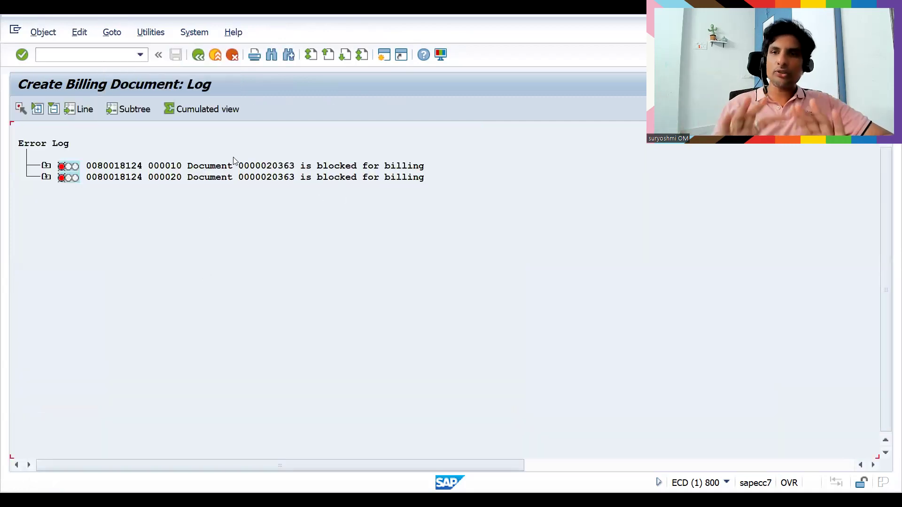
Step: Start a new standard order of type OR with transaction VA01 and enter the customer number as sold-to party
{"action": "key", "text": "ctrl+slash"}
{"action": "type", "text": "/NVA-0"}
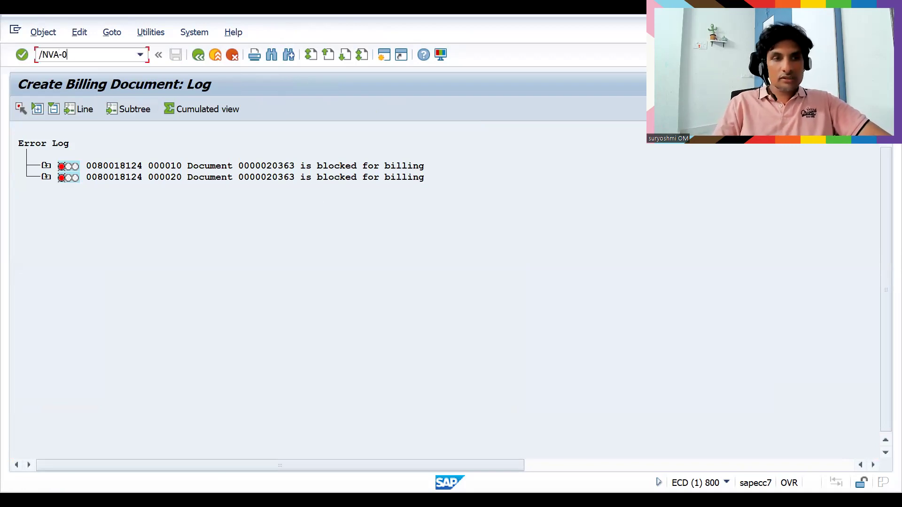
{"action": "key", "text": "BackSpace"}
{"action": "key", "text": "BackSpace"}
{"action": "type", "text": "01"}
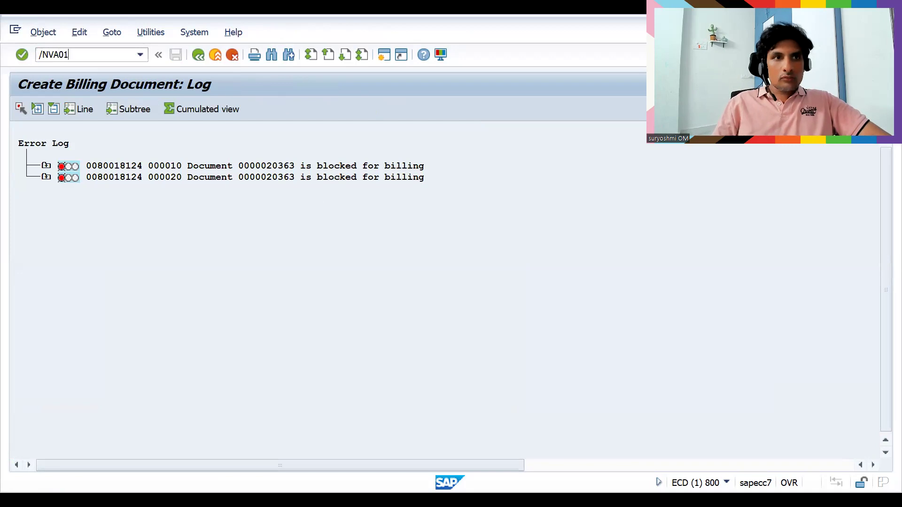
{"action": "key", "text": "Return"}
{"action": "key", "text": "Return"}
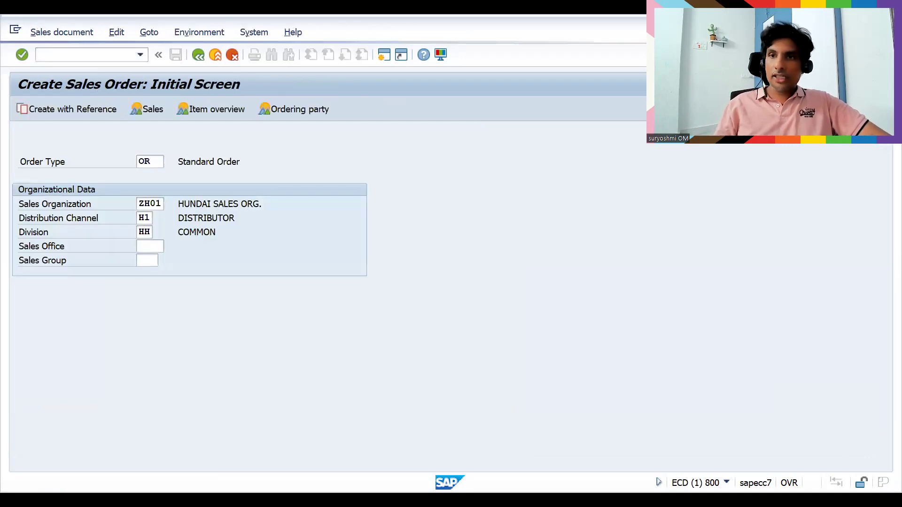
{"action": "type", "text": "3"}
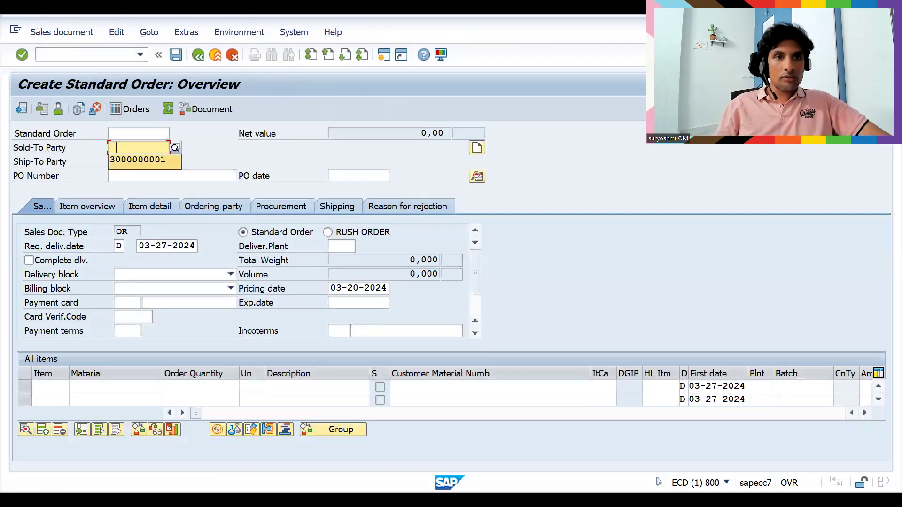
{"action": "key", "text": "Down"}
{"action": "key", "text": "Return"}
{"action": "key", "text": "Return"}
Step: Add material 50065771 with an order quantity of 1 as the first order item
{"action": "type", "text": "5"}
{"action": "key", "text": "Down"}
{"action": "key", "text": "Return"}
{"action": "key", "text": "Tab"}
{"action": "type", "text": "1"}
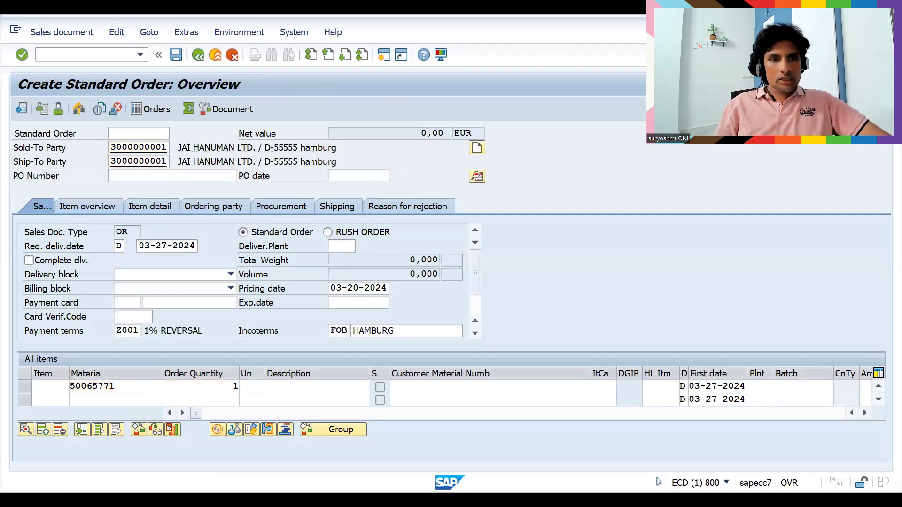
{"action": "key", "text": "Return"}
Step: Add material 50065771 with an order quantity of 2 as the second item and save the order
{"action": "type", "text": "5"}
{"action": "key", "text": "Down"}
{"action": "key", "text": "Return"}
{"action": "key", "text": "Tab"}
{"action": "type", "text": "2"}
{"action": "key", "text": "Return"}
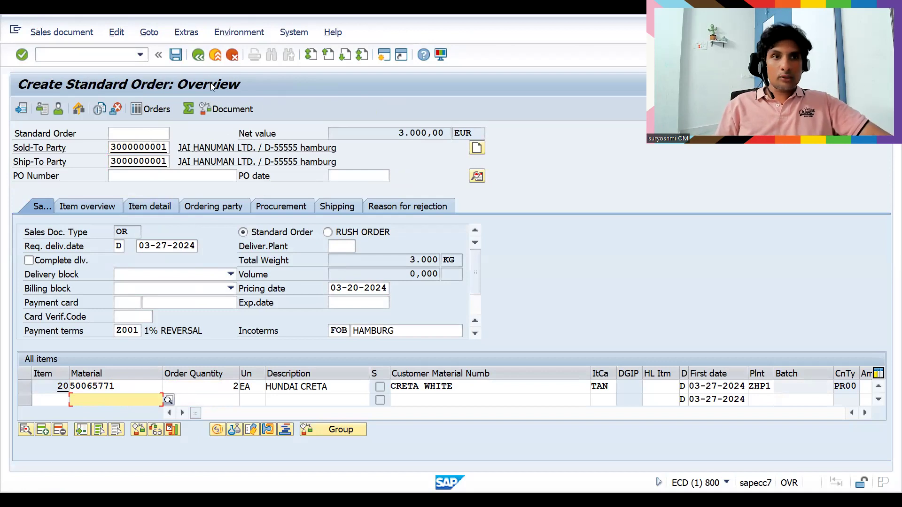
{"action": "key", "text": "ctrl+s"}
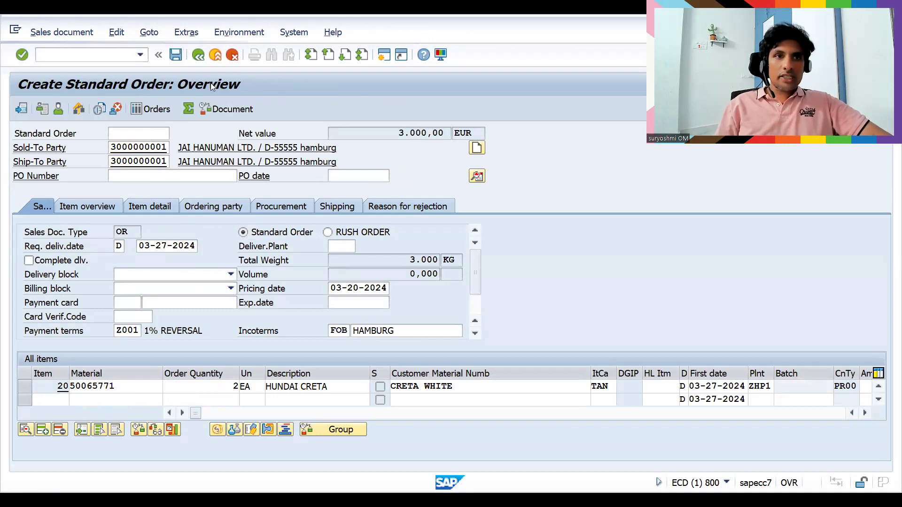
Step: Start an outbound delivery for the newly saved order with transaction VL01N
{"action": "key", "text": "ctrl+slash"}
{"action": "type", "text": "/NVL01N"}
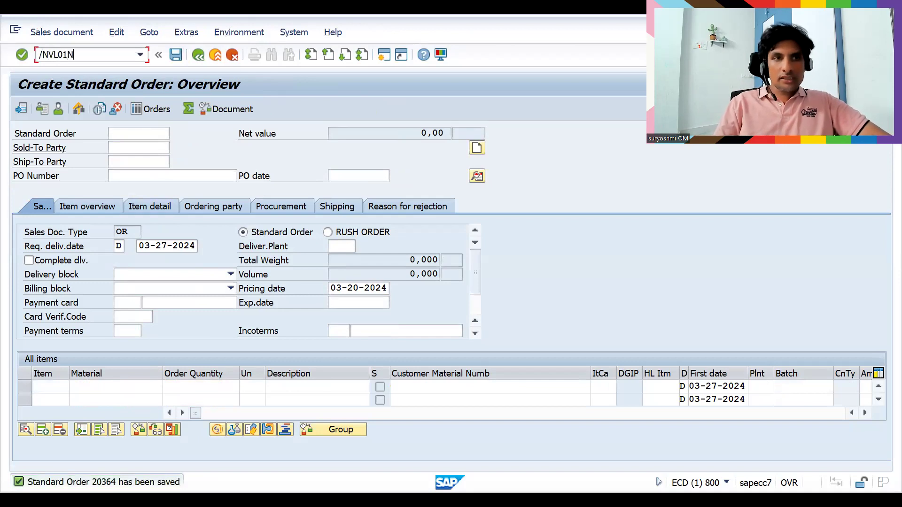
{"action": "key", "text": "Return"}
{"action": "key", "text": "Return"}
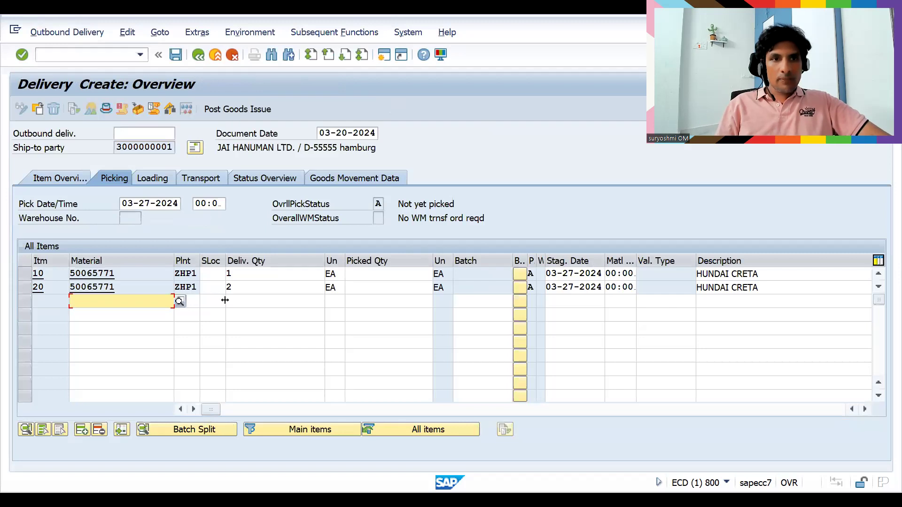
Step: Set the storage location of delivery items 10 and 20 to 0001
{"action": "left_click", "coordinate": [208, 278]}
{"action": "type", "text": "0001"}
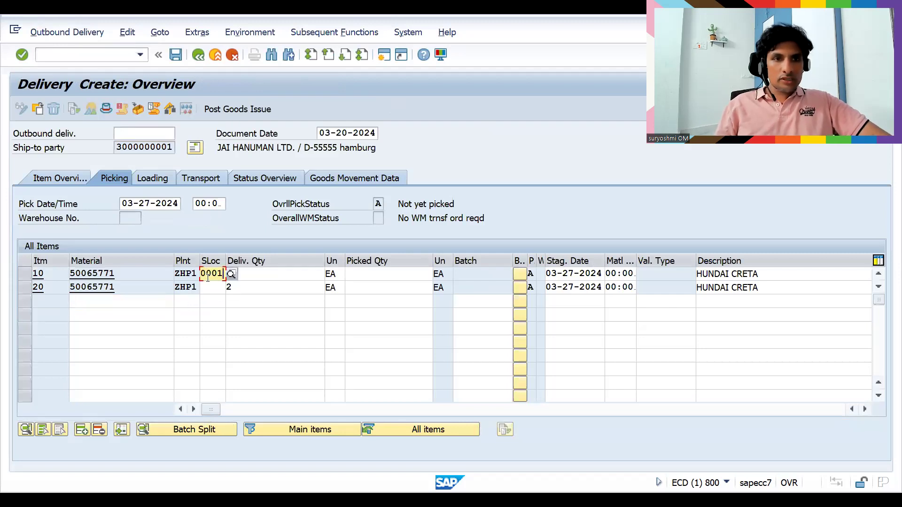
{"action": "key", "text": "Tab"}
{"action": "left_click", "coordinate": [203, 291]}
{"action": "type", "text": "0001"}
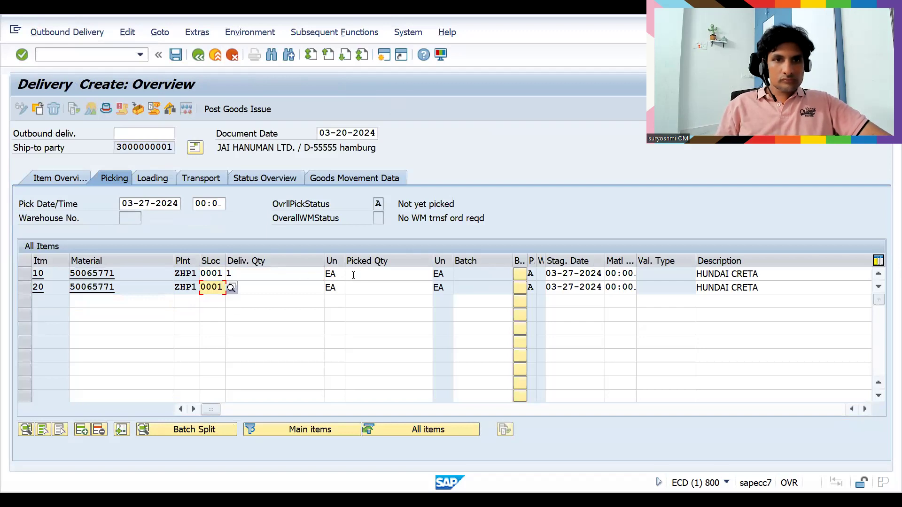
Step: Enter picked quantities of 1 for item 10 and 2 for item 20, and post the goods issue
{"action": "left_click", "coordinate": [355, 274]}
{"action": "type", "text": "1"}
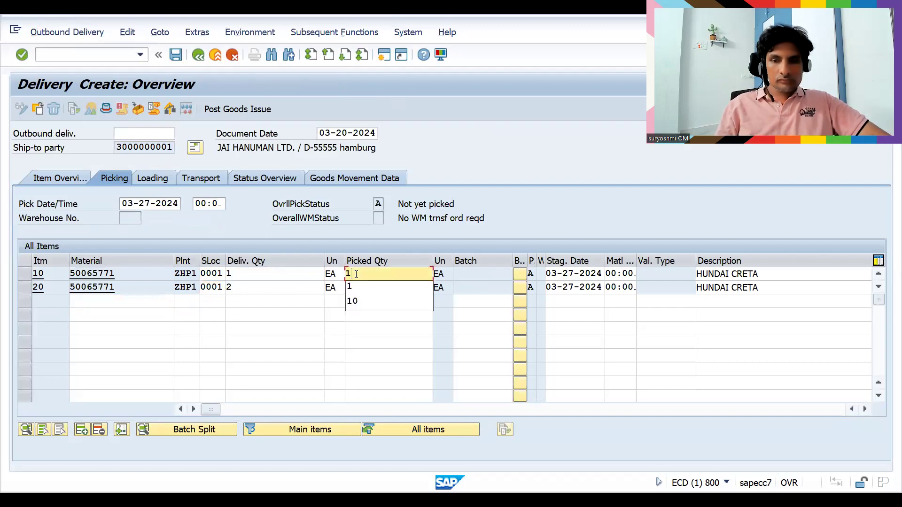
{"action": "key", "text": "Return"}
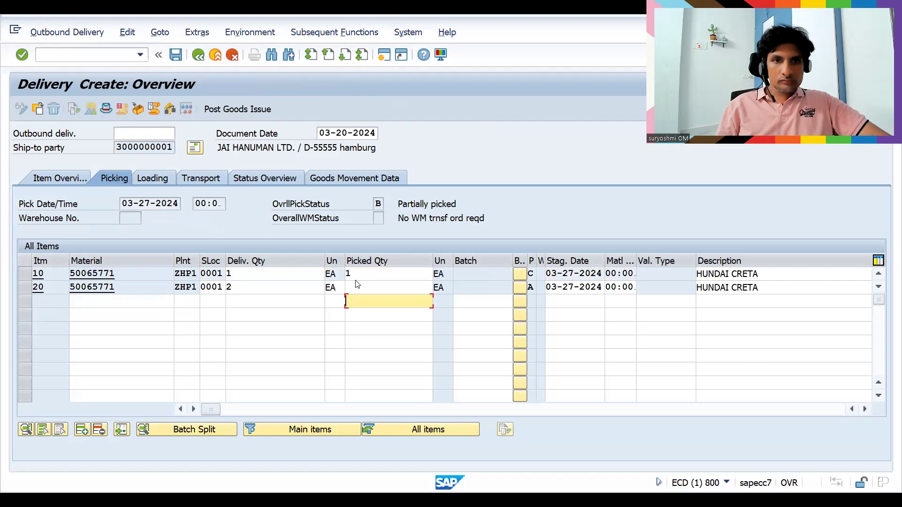
{"action": "left_click", "coordinate": [357, 285]}
{"action": "type", "text": "2"}
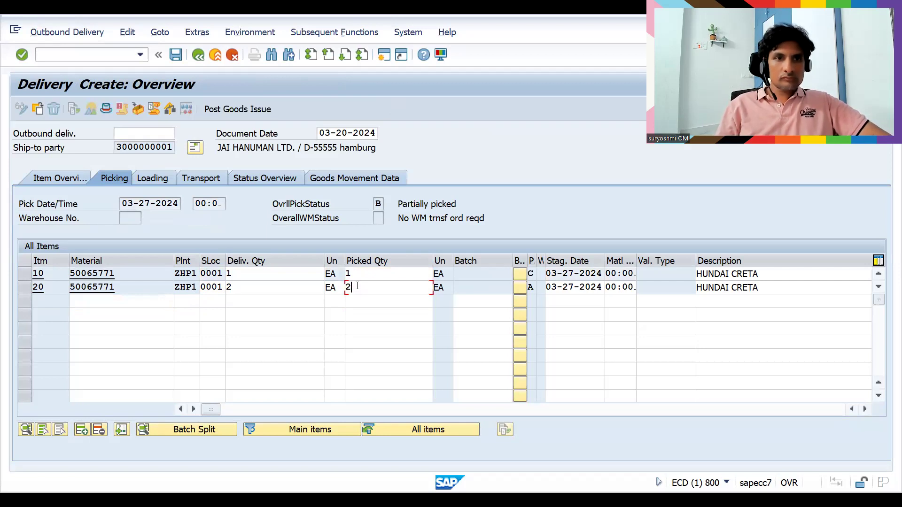
{"action": "key", "text": "Return"}
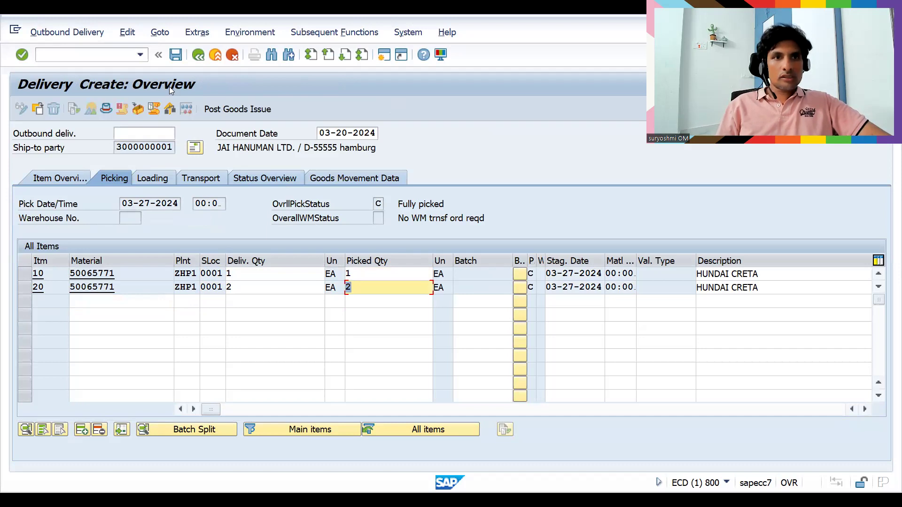
{"action": "left_click", "coordinate": [242, 109]}
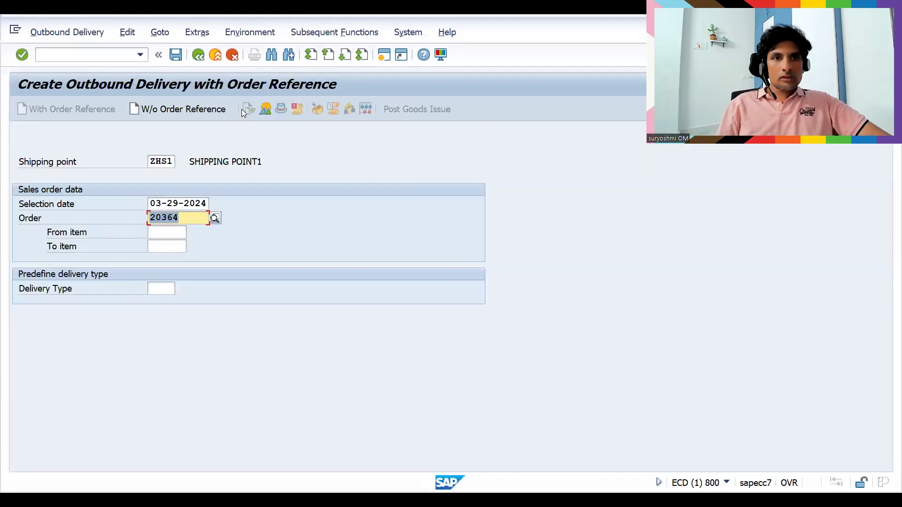
Step: Bring up the F2 invoice overview for the new delivery with transaction VF01
{"action": "left_click", "coordinate": [97, 57]}
{"action": "type", "text": "/N"}
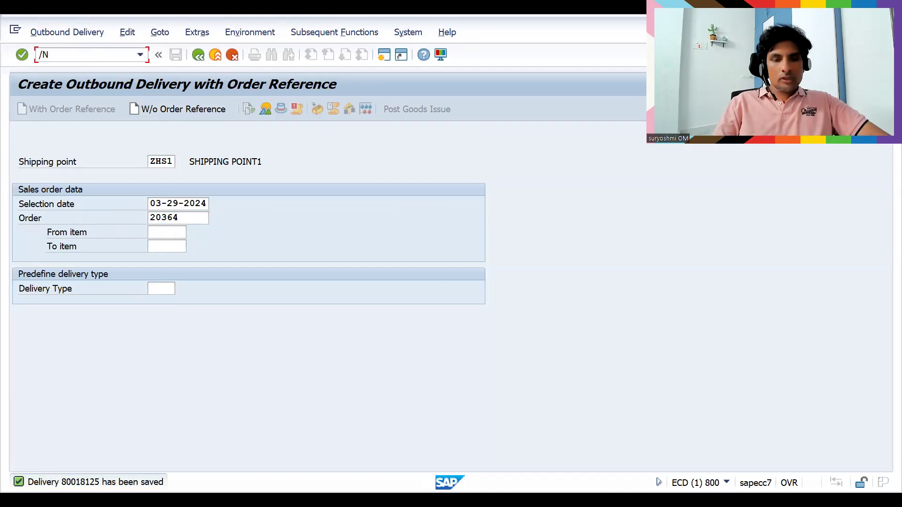
{"action": "type", "text": "VF01"}
{"action": "key", "text": "Return"}
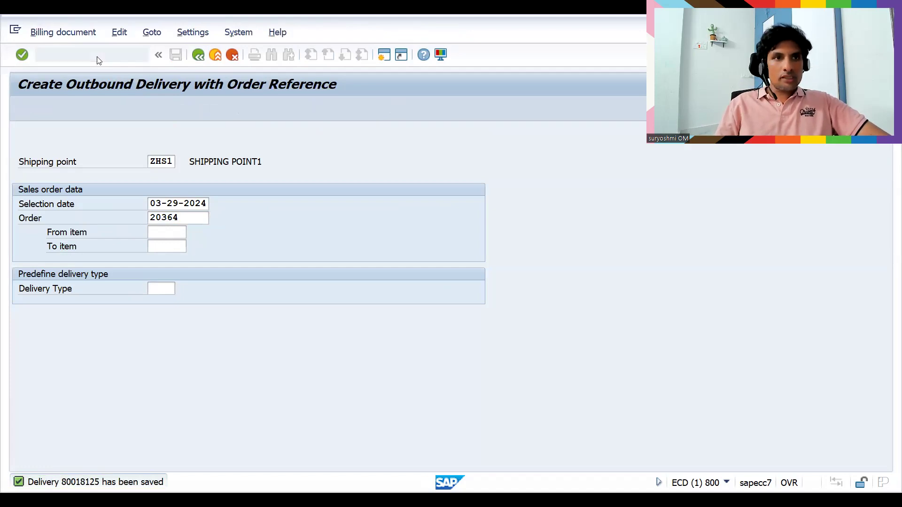
{"action": "key", "text": "Return"}
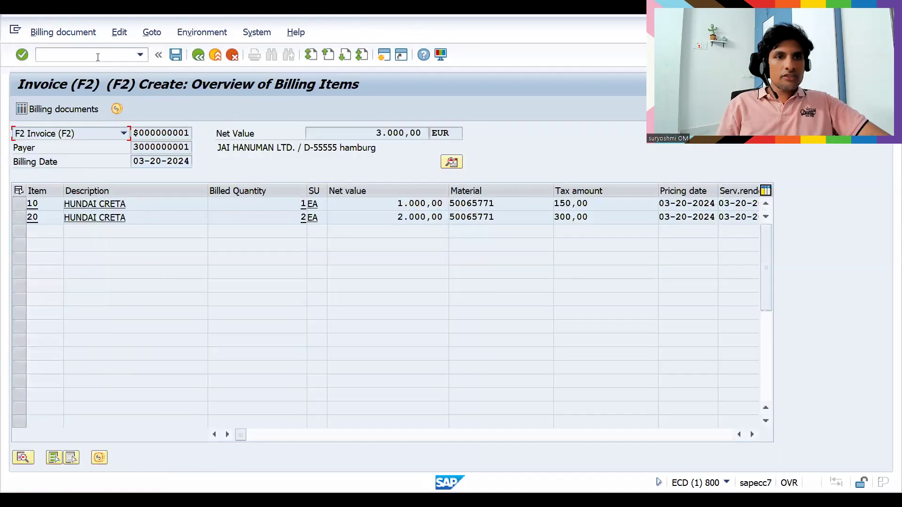
Step: Leave the invoice unsaved and open the new order for changing with transaction VA02
{"action": "left_click", "coordinate": [65, 54]}
{"action": "type", "text": "/NVA0"}
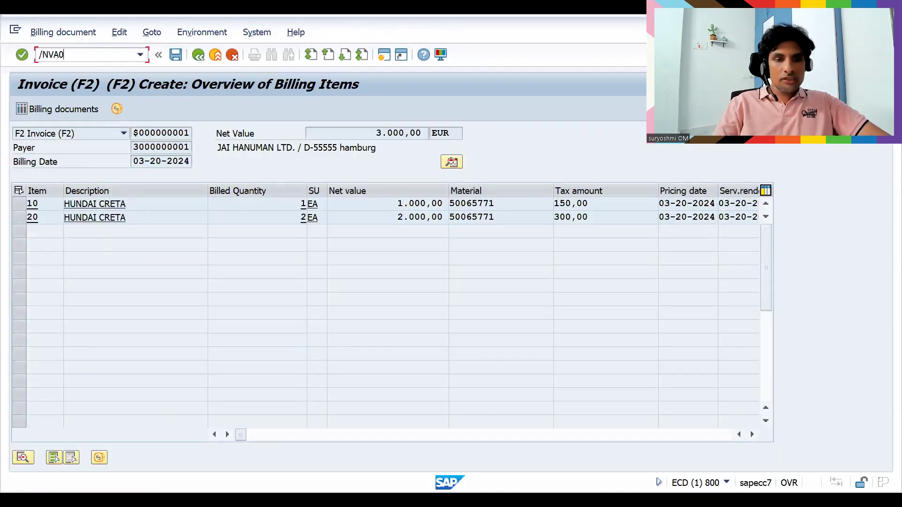
{"action": "type", "text": "2"}
{"action": "key", "text": "Return"}
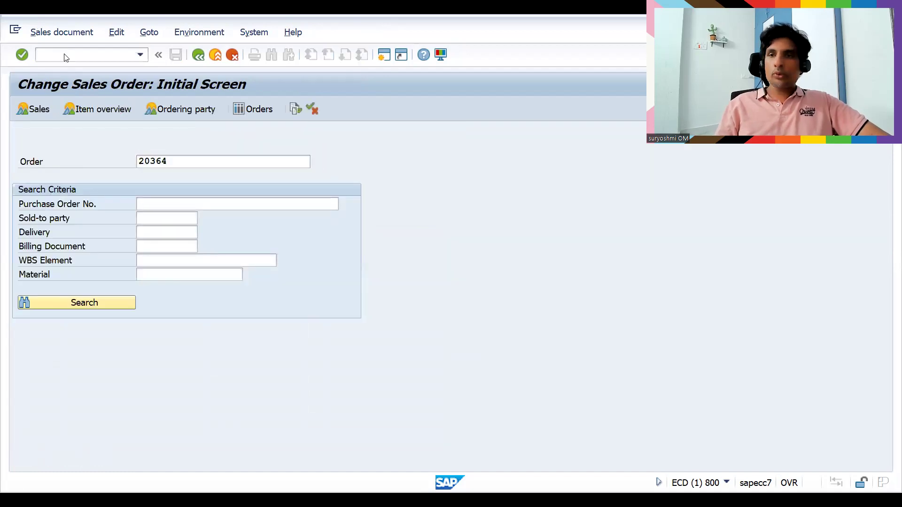
{"action": "key", "text": "Return"}
{"action": "key", "text": "Return"}
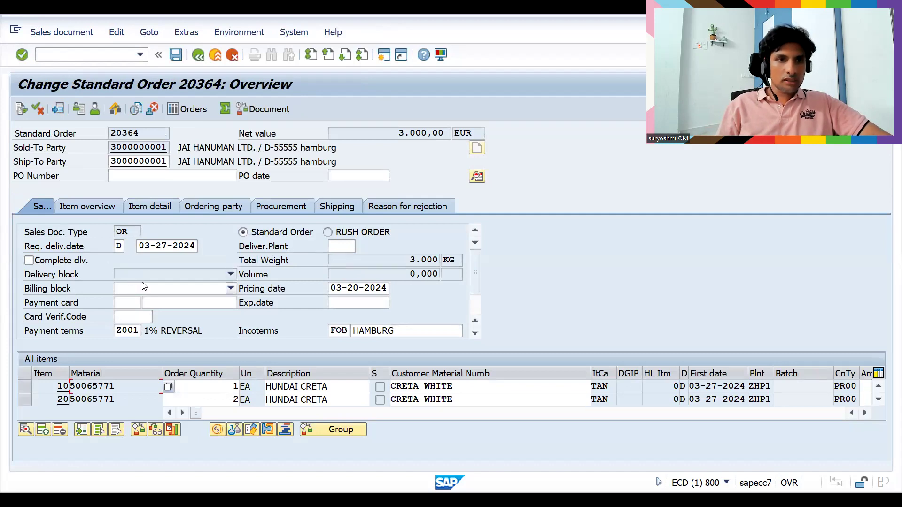
Step: Look through the billing block options in the order's header sales data, leaving the field empty
{"action": "left_click", "coordinate": [231, 288]}
{"action": "left_click", "coordinate": [244, 248]}
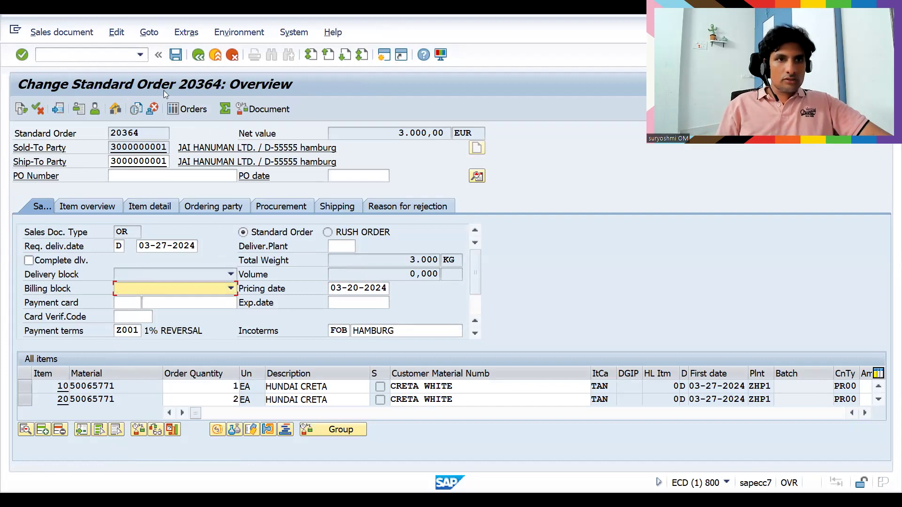
{"action": "left_click", "coordinate": [105, 55]}
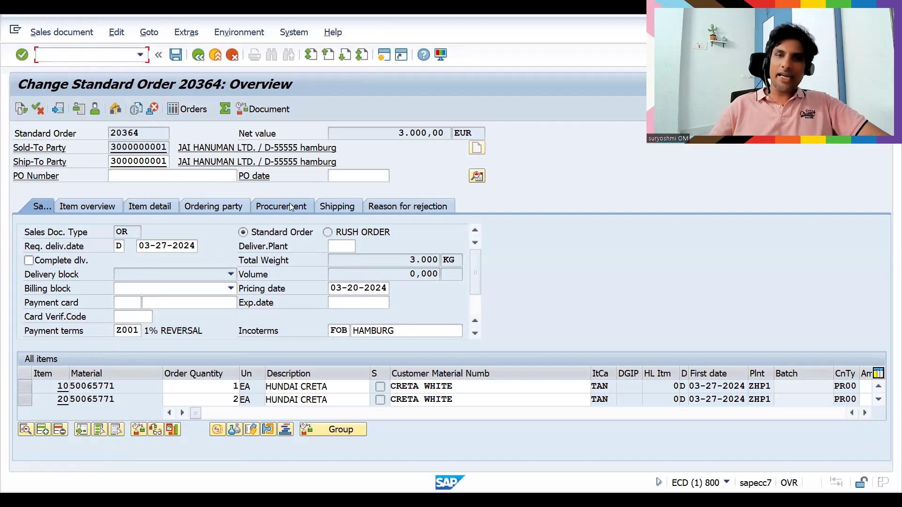
{"action": "left_click", "coordinate": [231, 289]}
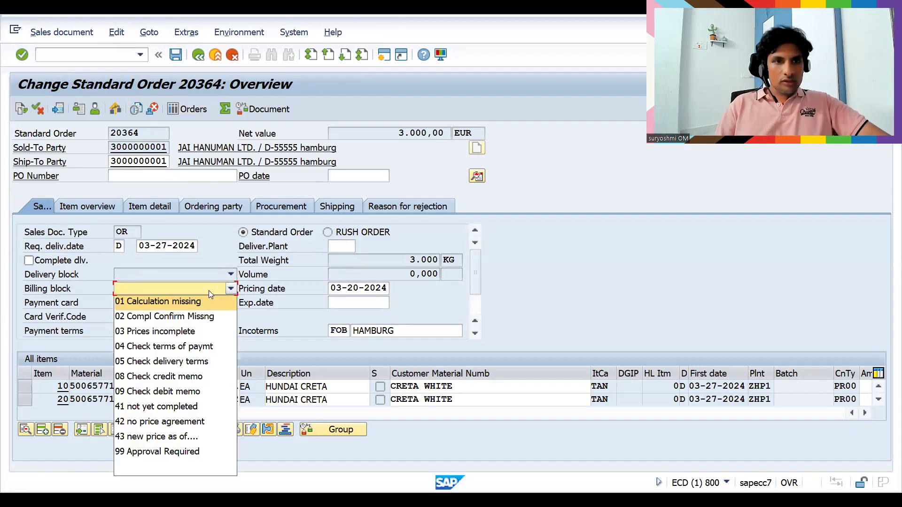
{"action": "left_click", "coordinate": [271, 280]}
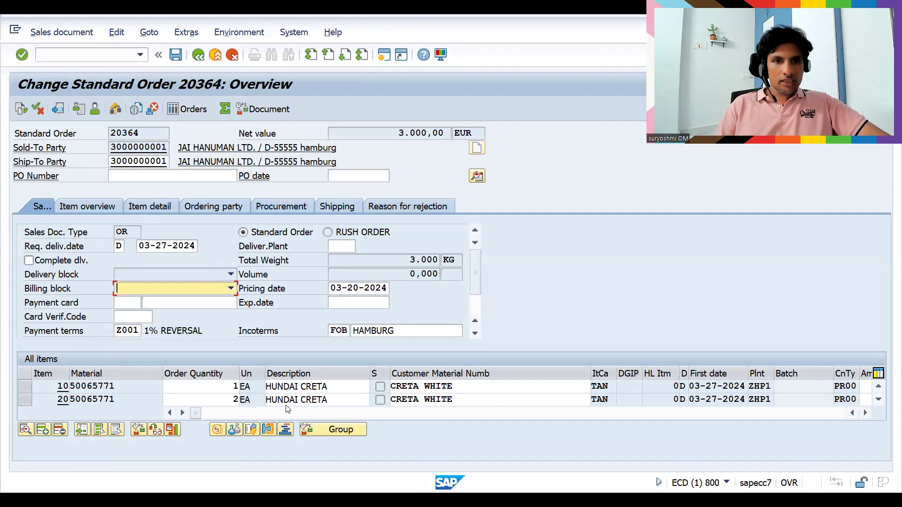
Step: Check the billing block field in the billing document data of order item 10
{"action": "double_click", "coordinate": [292, 385]}
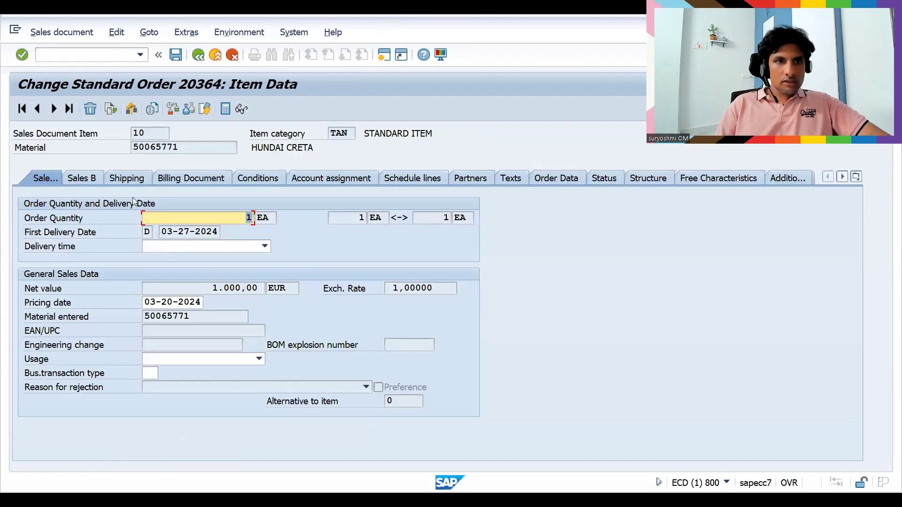
{"action": "left_click", "coordinate": [181, 178]}
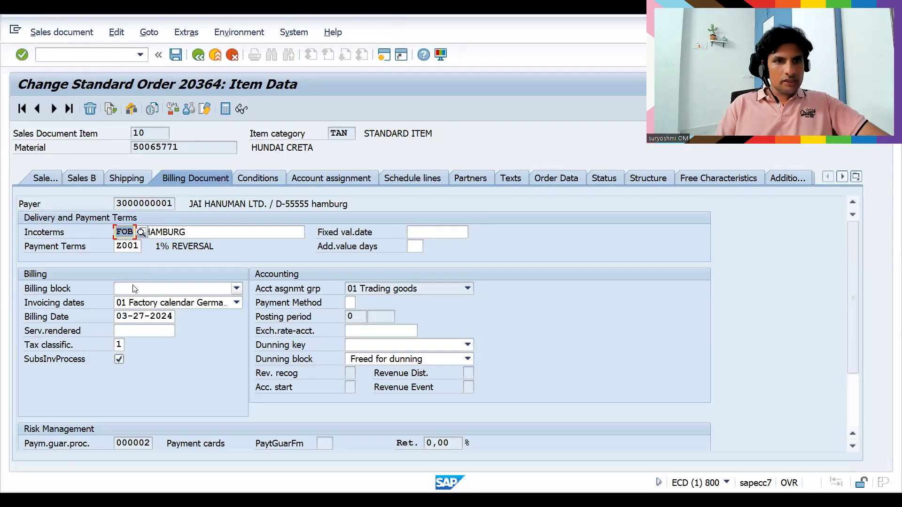
{"action": "left_click", "coordinate": [150, 288]}
{"action": "left_click", "coordinate": [150, 288]}
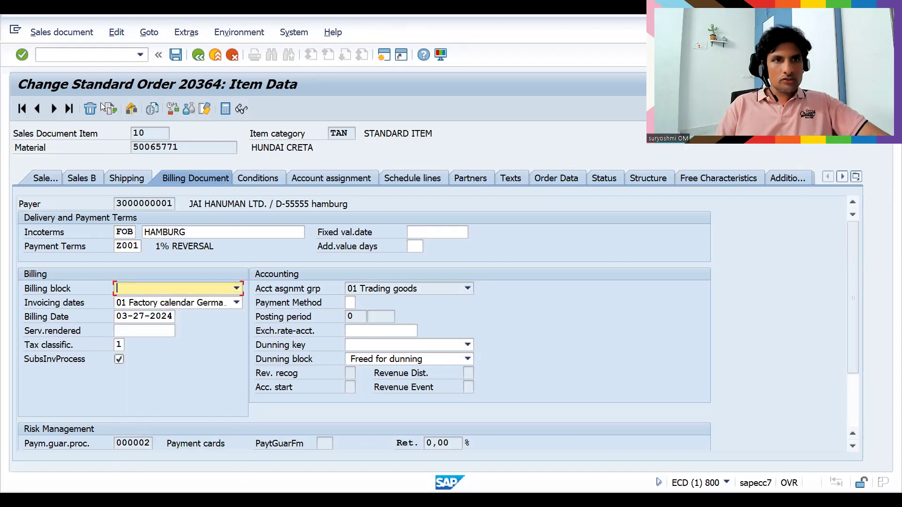
Step: Leave the order and open its outbound delivery for changing with transaction VL02N
{"action": "left_click", "coordinate": [72, 56]}
{"action": "type", "text": "/"}
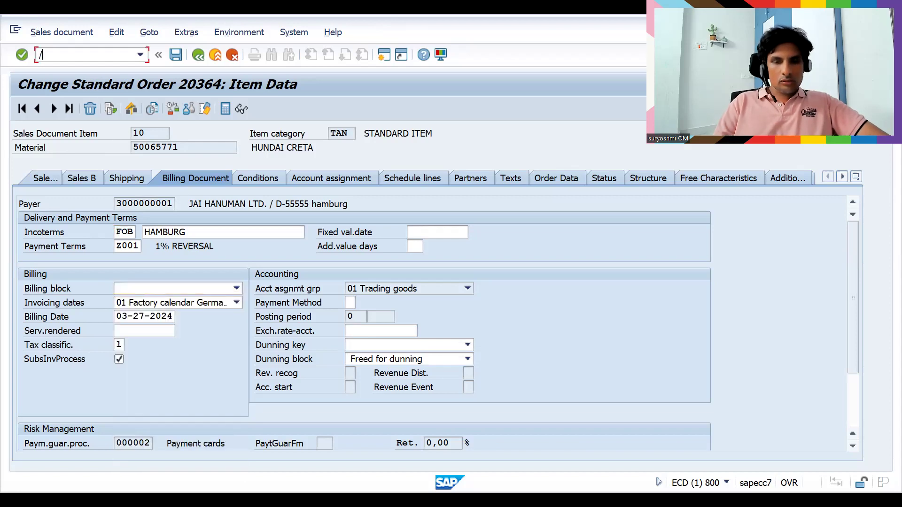
{"action": "type", "text": "NVL02N"}
{"action": "key", "text": "Return"}
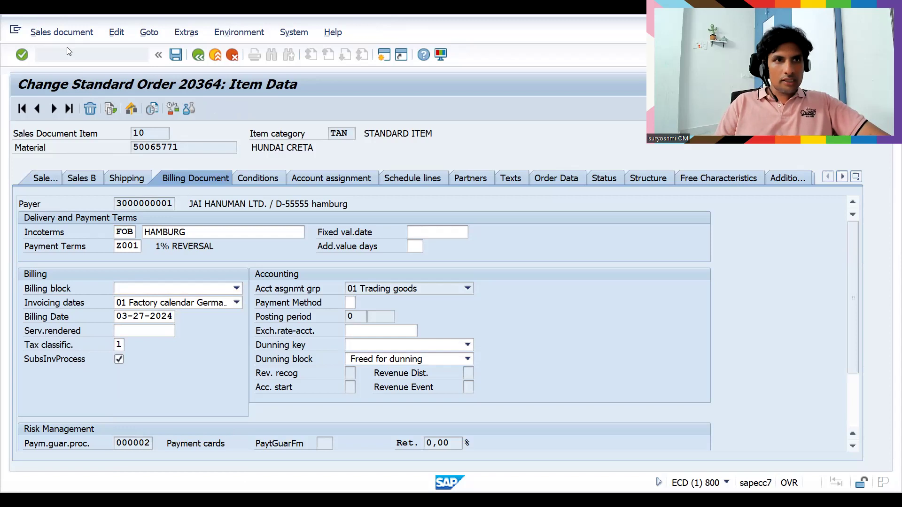
{"action": "key", "text": "Return"}
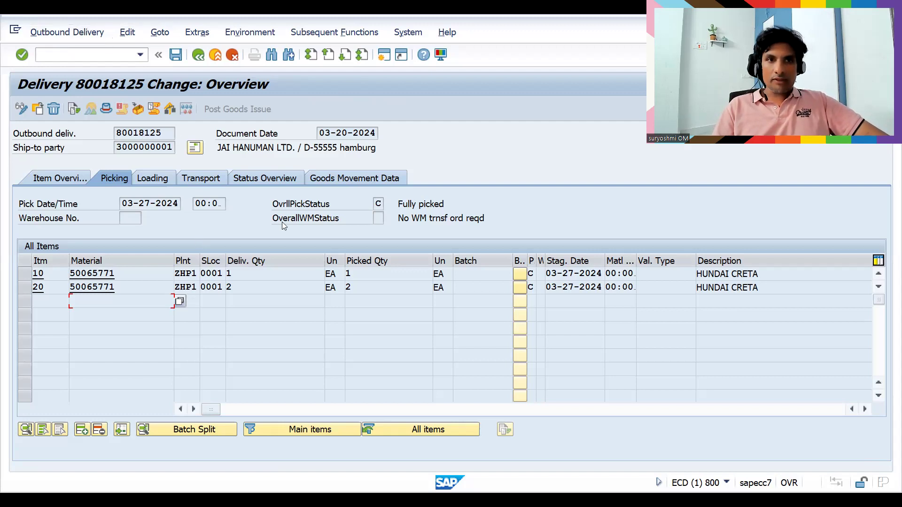
Step: Set the billing block in the delivery header's financial processing data to 05 Check delivery terms and save the delivery
{"action": "left_click", "coordinate": [105, 109]}
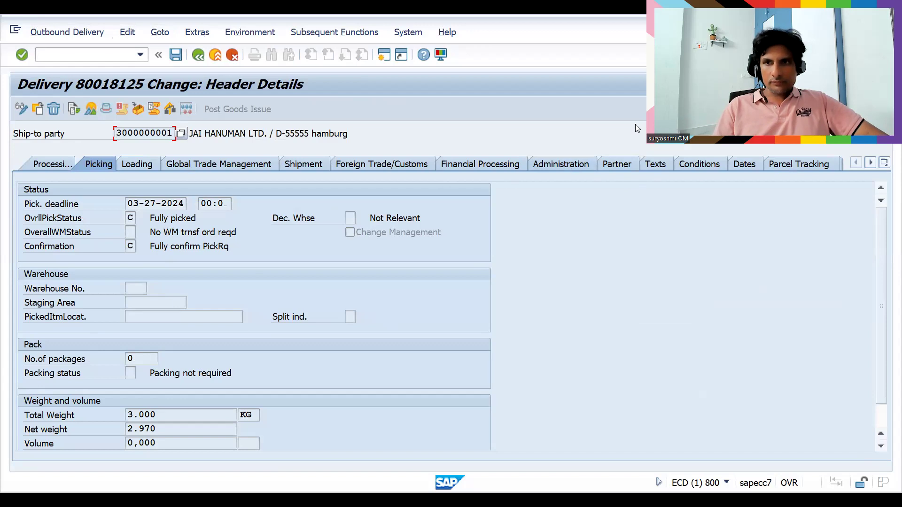
{"action": "left_click", "coordinate": [198, 55]}
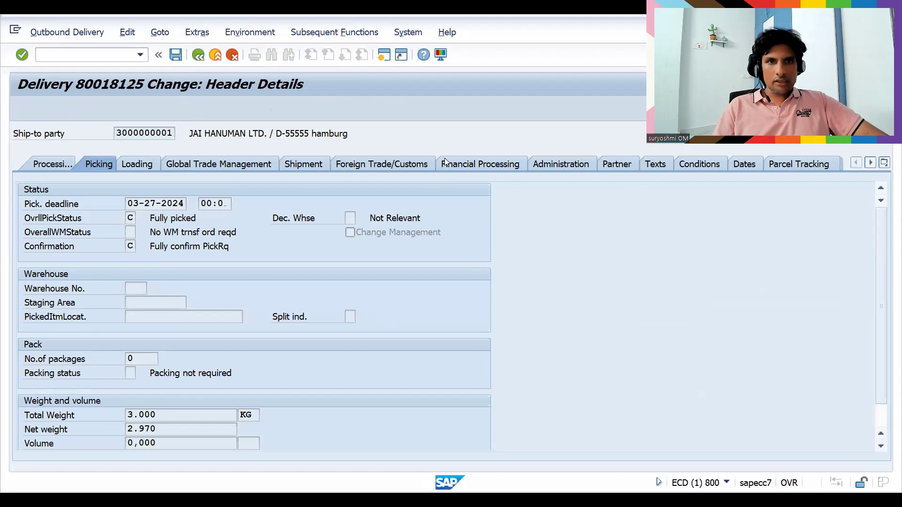
{"action": "left_click", "coordinate": [102, 110]}
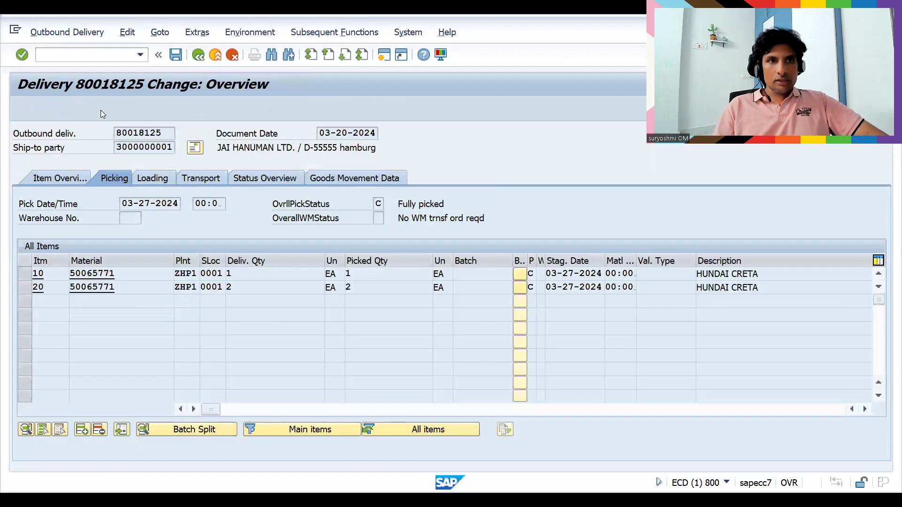
{"action": "left_click", "coordinate": [495, 163]}
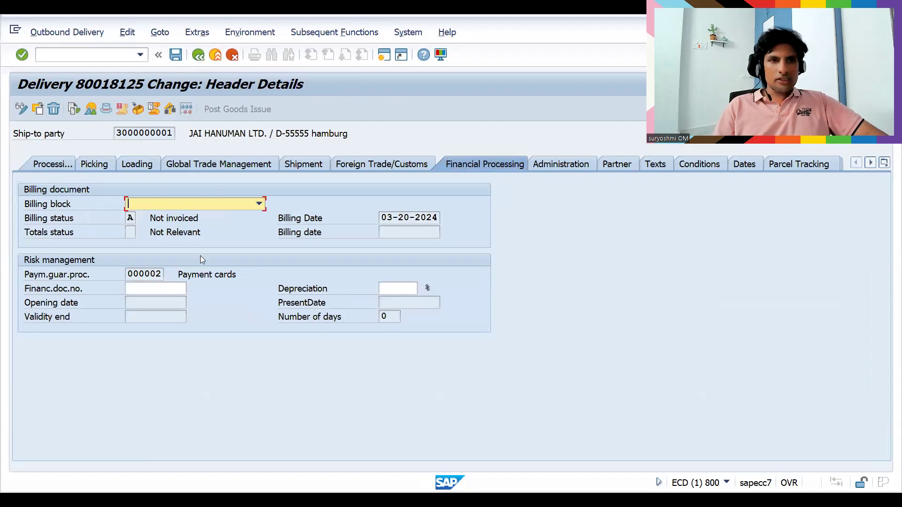
{"action": "left_click", "coordinate": [260, 203]}
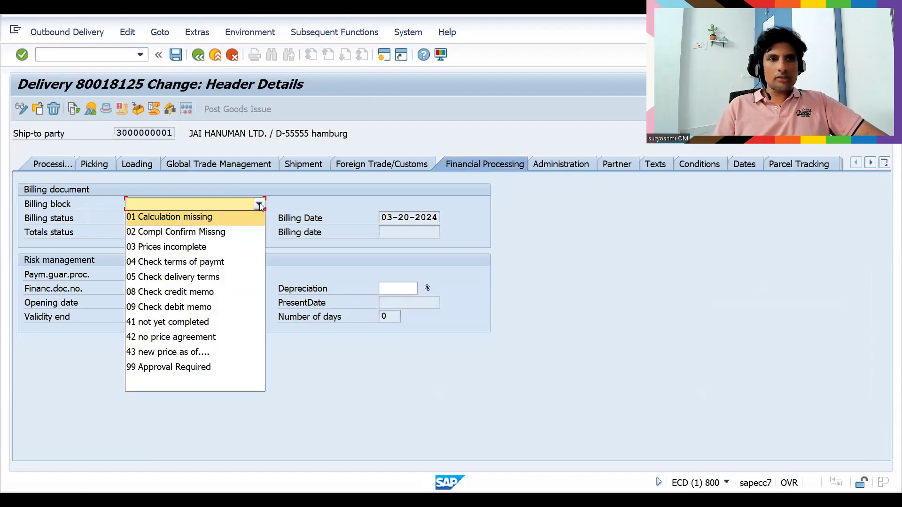
{"action": "left_click", "coordinate": [207, 248]}
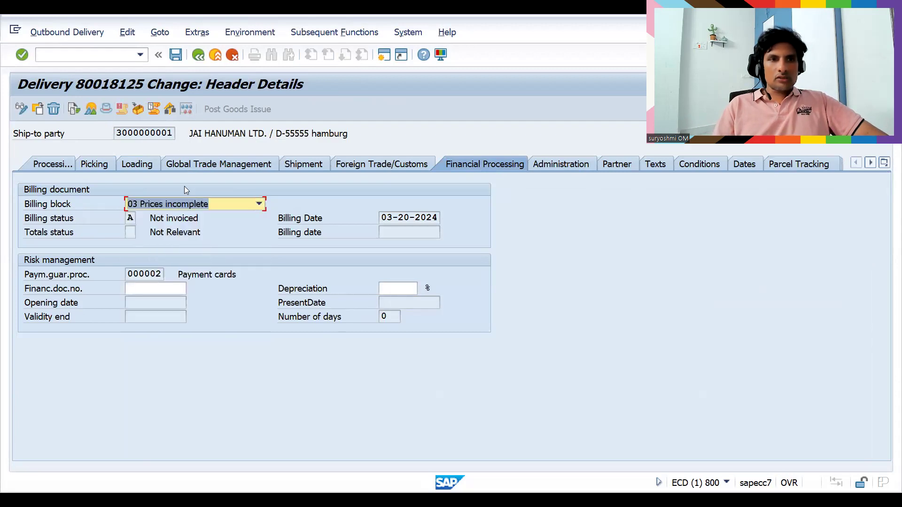
{"action": "left_click", "coordinate": [259, 204]}
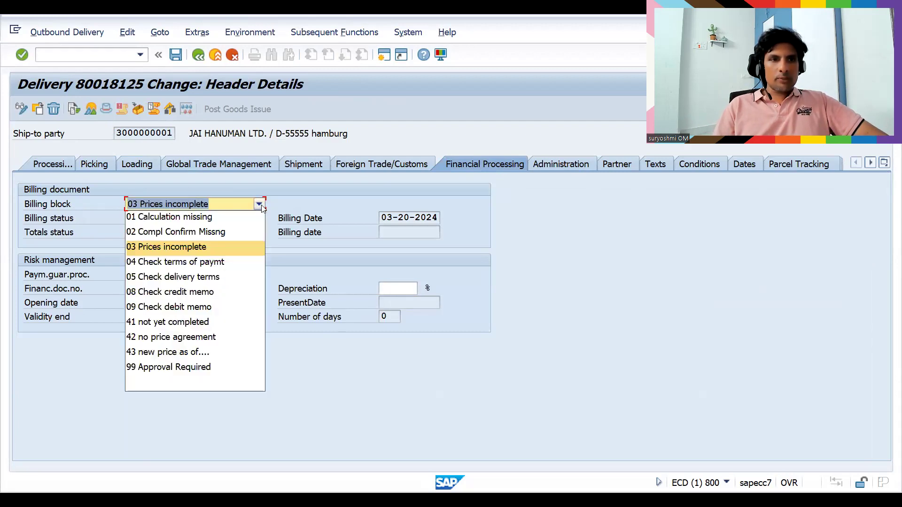
{"action": "left_click", "coordinate": [198, 282]}
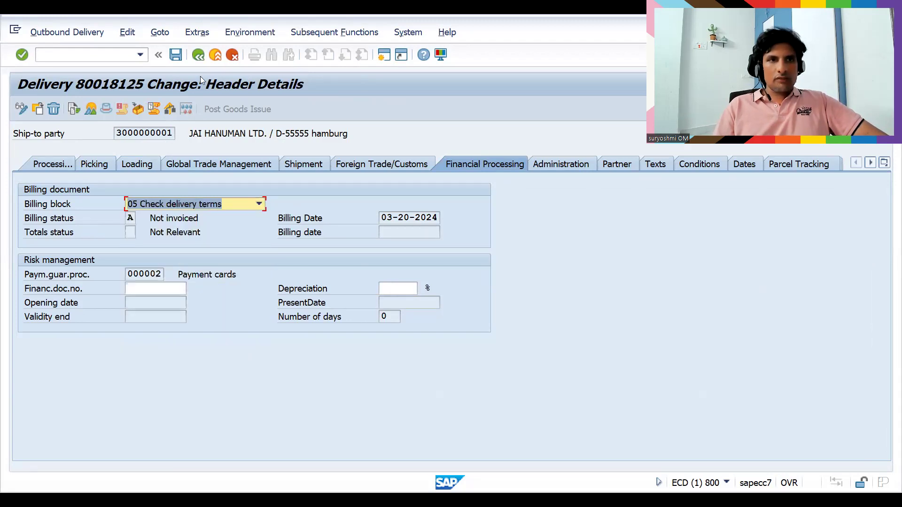
{"action": "left_click", "coordinate": [174, 54]}
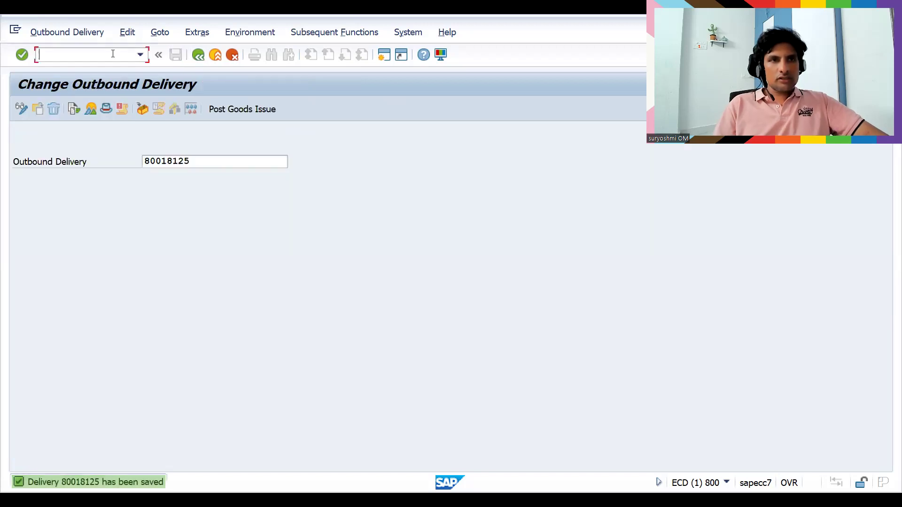
Step: Reopen the sales order with transaction VA02 to check its header billing block
{"action": "type", "text": "/nva02"}
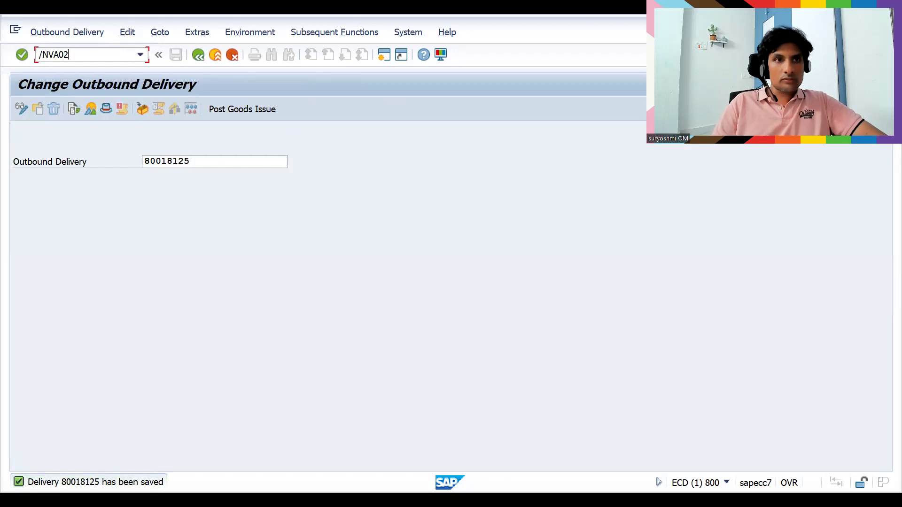
{"action": "key", "text": "Return"}
{"action": "key", "text": "Return"}
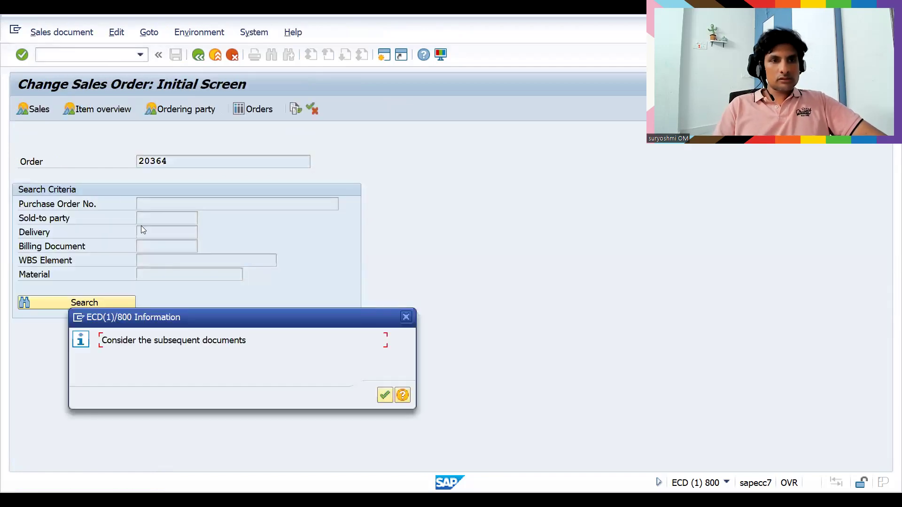
{"action": "key", "text": "Return"}
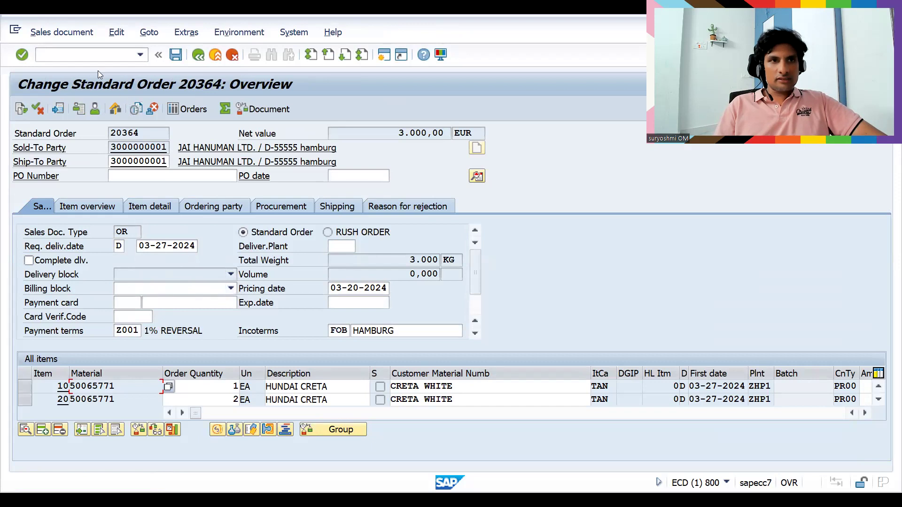
Step: Try to bill the delivery with transaction VF01 and display the billing error log
{"action": "left_click", "coordinate": [92, 55]}
{"action": "type", "text": "/NVF01"}
{"action": "key", "text": "Return"}
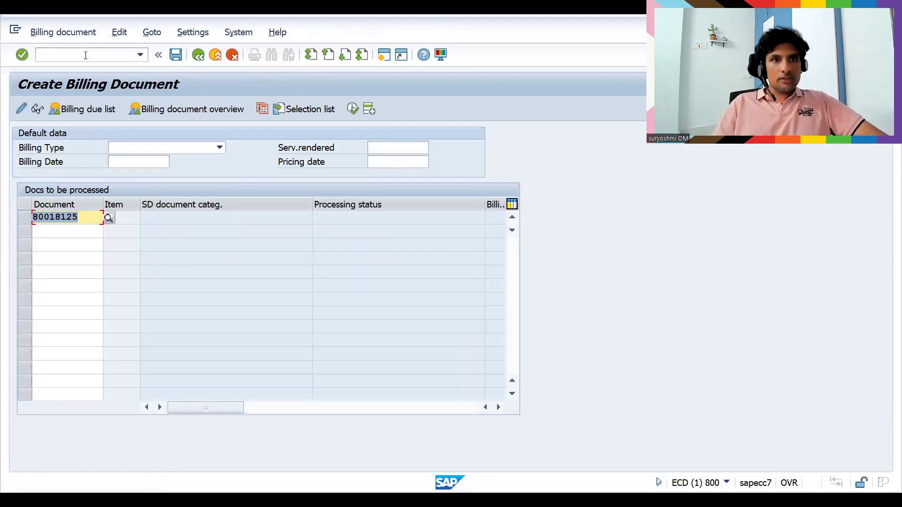
{"action": "key", "text": "Return"}
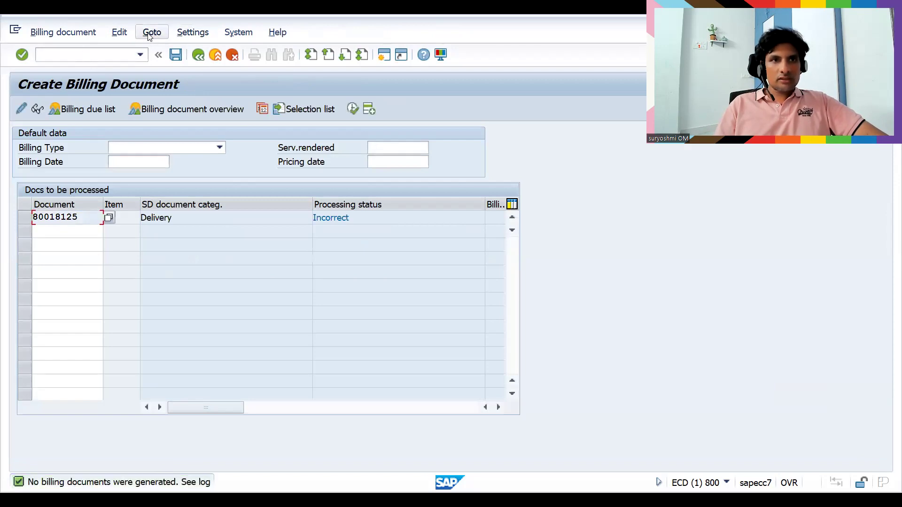
{"action": "left_click", "coordinate": [149, 37]}
{"action": "left_click", "coordinate": [127, 85]}
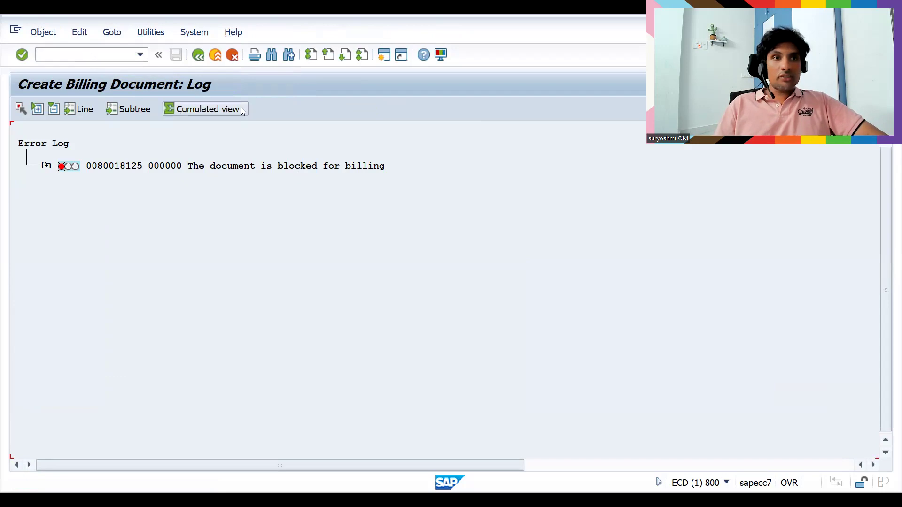
Step: Reopen the outbound delivery for changing with transaction VL02N
{"action": "left_click", "coordinate": [101, 54]}
{"action": "type", "text": "/NVL02N"}
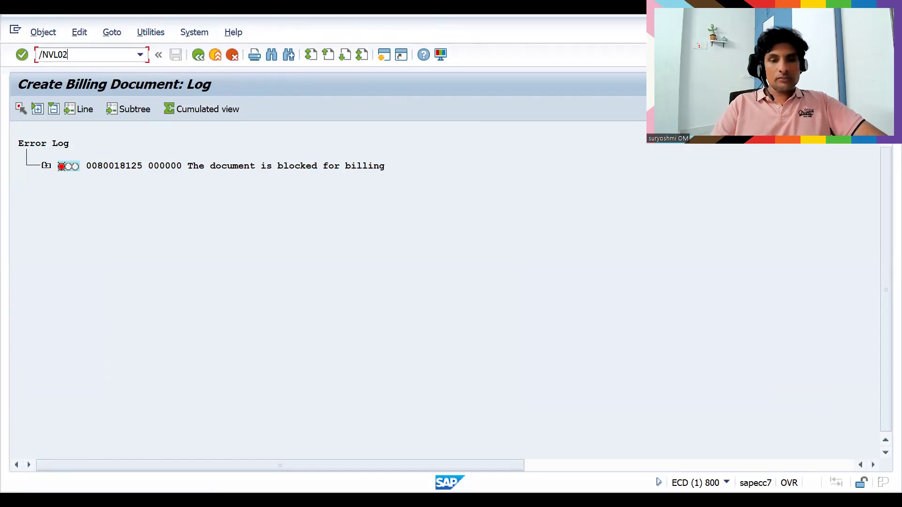
{"action": "key", "text": "Return"}
{"action": "key", "text": "Return"}
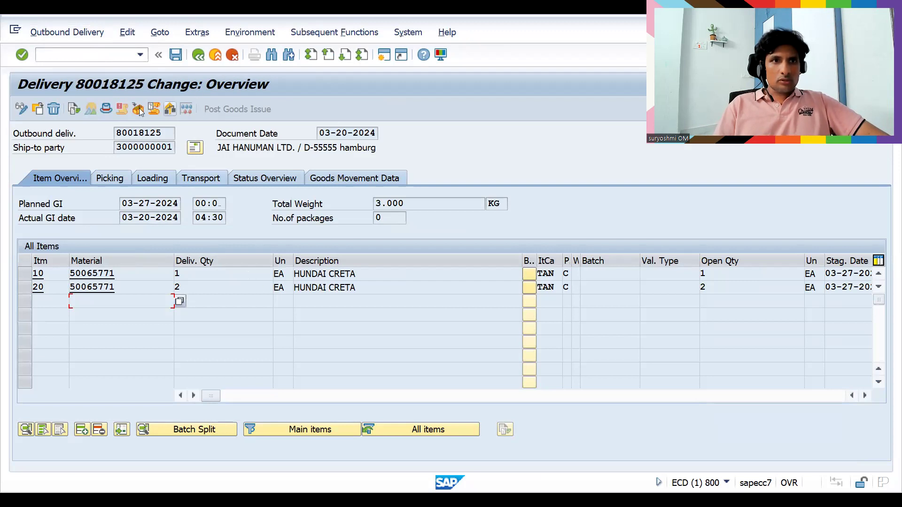
Step: Switch the delivery to display mode and back to change mode
{"action": "left_click", "coordinate": [82, 32]}
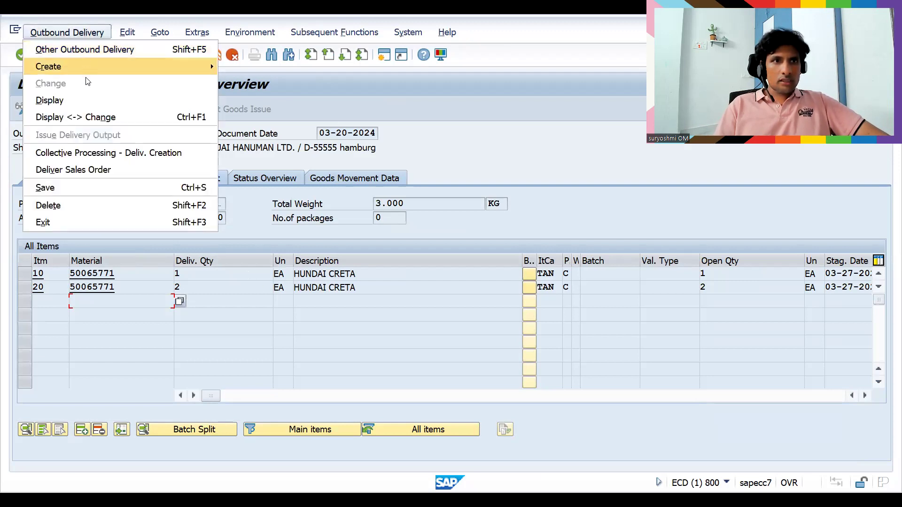
{"action": "left_click", "coordinate": [95, 118]}
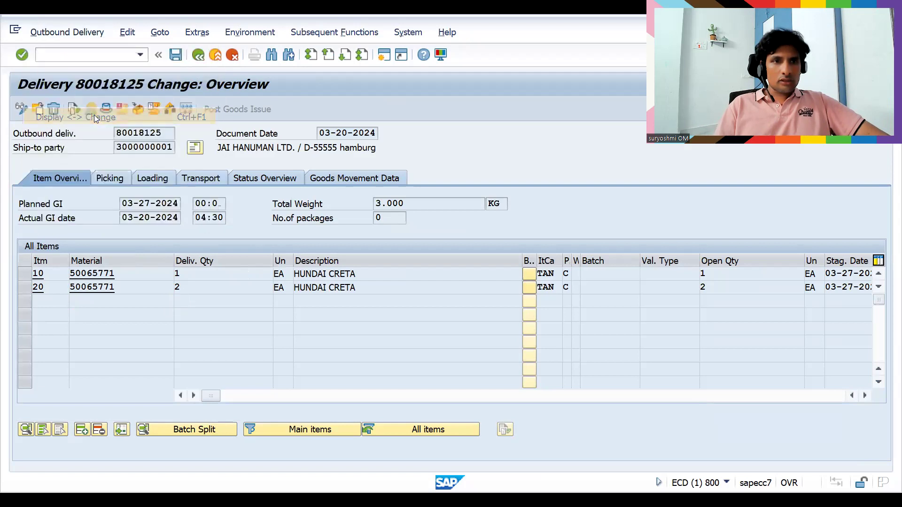
{"action": "left_click", "coordinate": [47, 30]}
{"action": "left_click", "coordinate": [53, 84]}
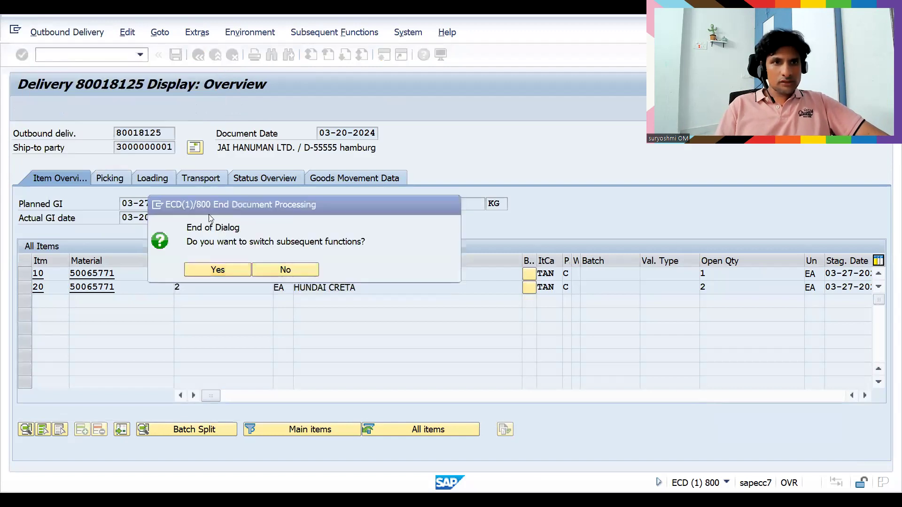
{"action": "key", "text": "Return"}
{"action": "key", "text": "Return"}
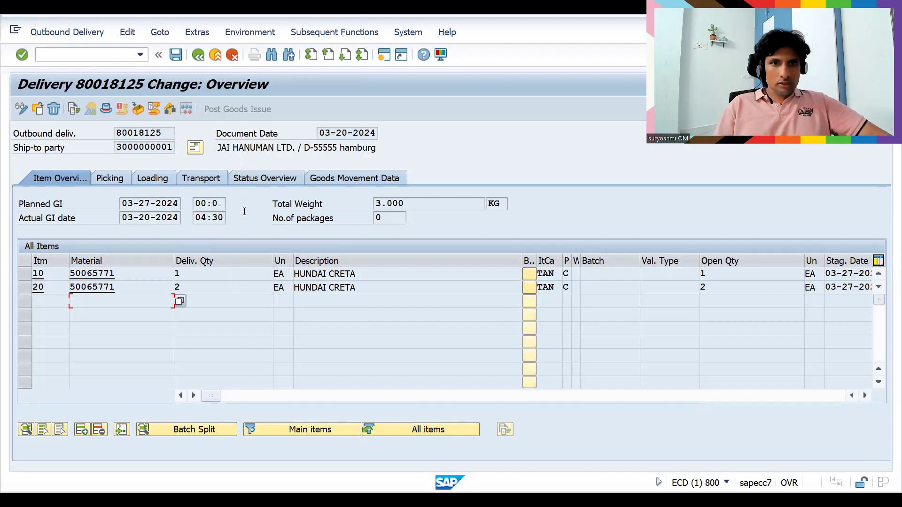
Step: Clear the billing block in the delivery header's financial processing data and save the delivery
{"action": "left_click", "coordinate": [104, 109]}
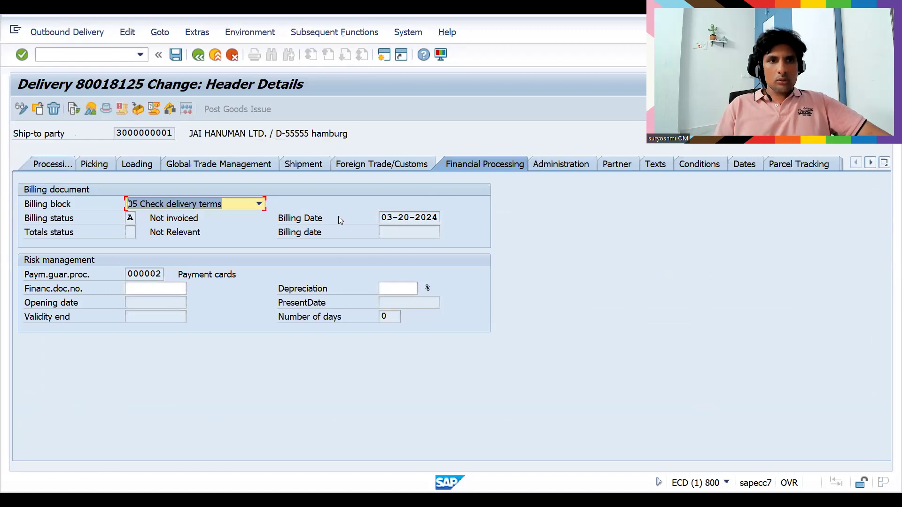
{"action": "left_click", "coordinate": [184, 203]}
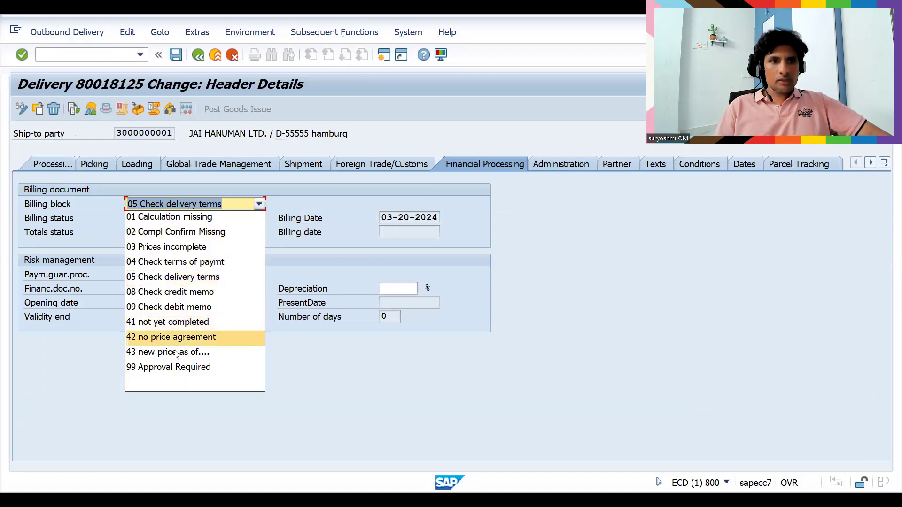
{"action": "left_click", "coordinate": [177, 381]}
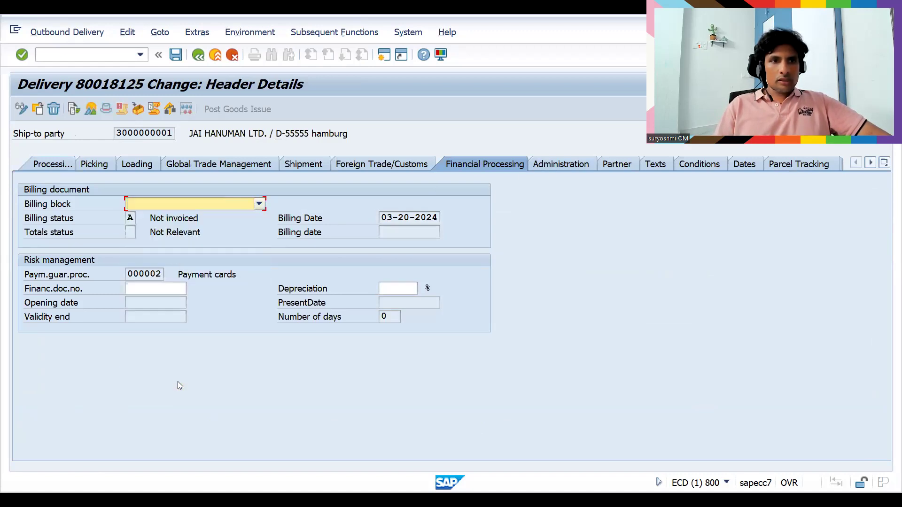
{"action": "left_click", "coordinate": [176, 59]}
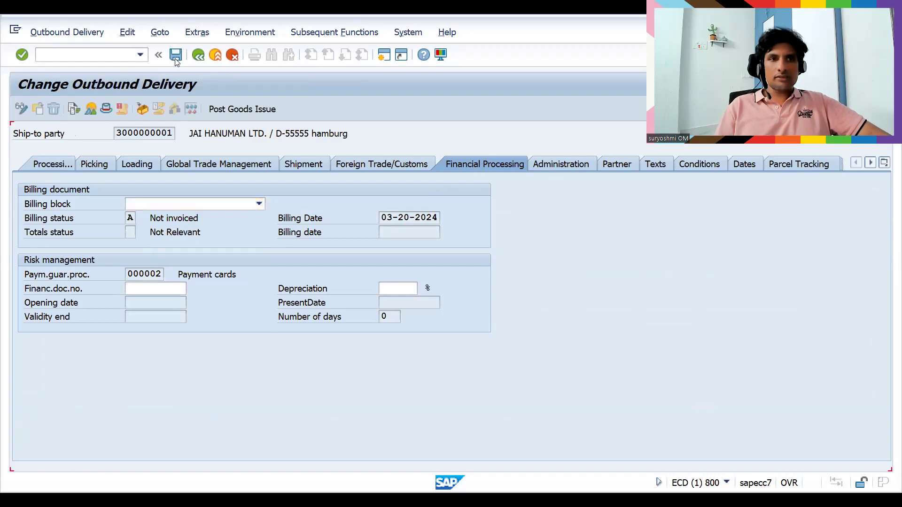
Step: Reopen the outbound delivery, set item 20's billing block to 99 Approval Required in its financial processing data, and save the delivery
{"action": "key", "text": "Return"}
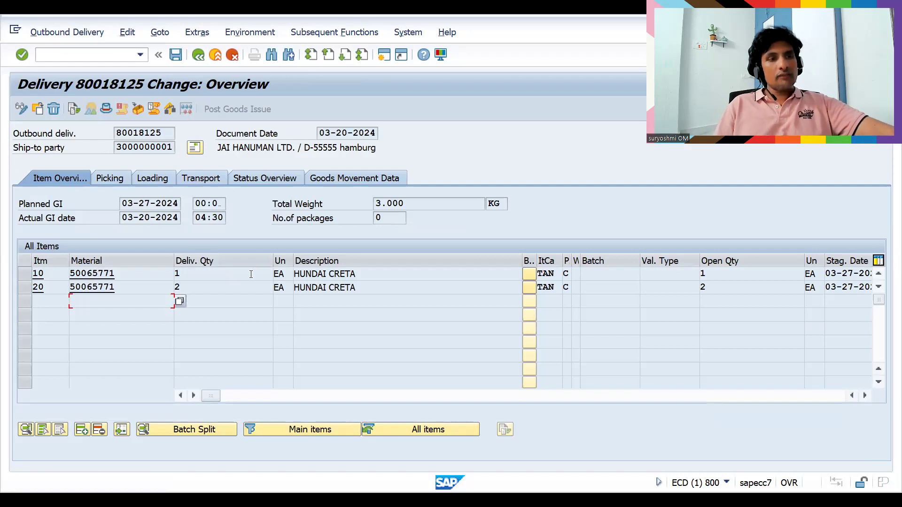
{"action": "double_click", "coordinate": [244, 287]}
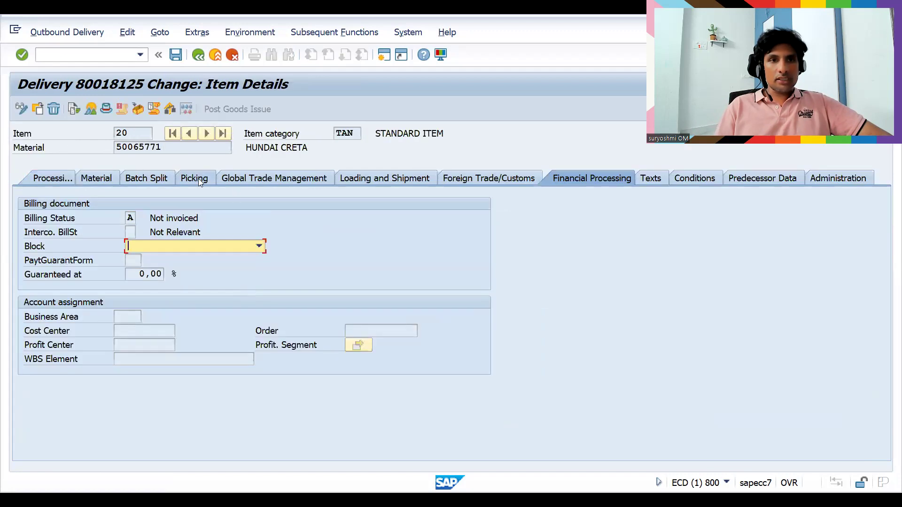
{"action": "left_click", "coordinate": [224, 246]}
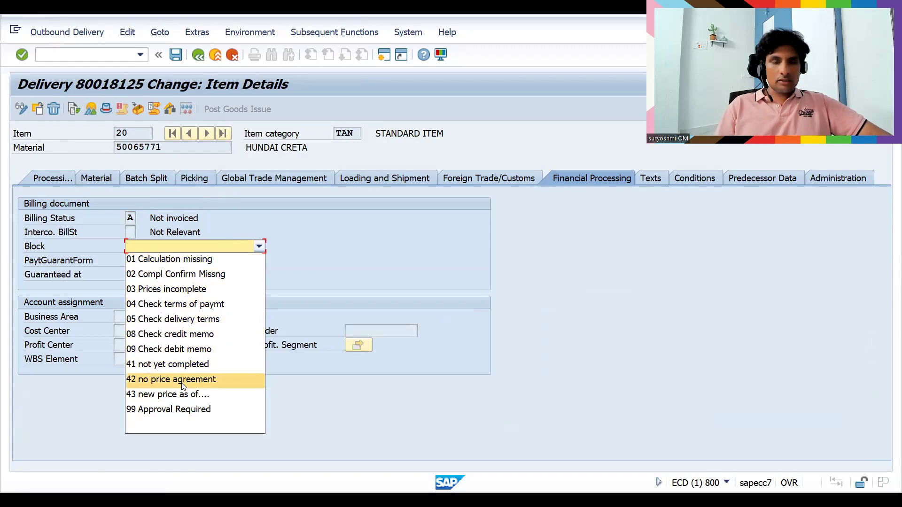
{"action": "left_click", "coordinate": [182, 409]}
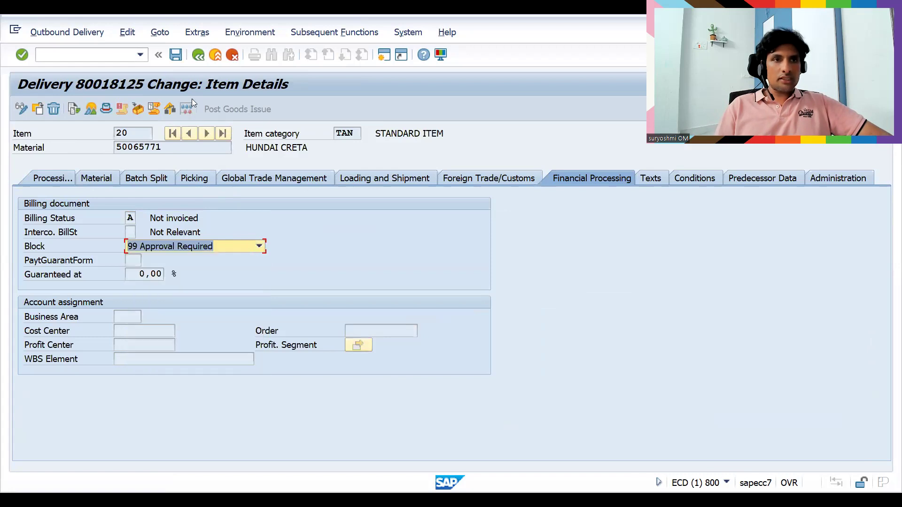
{"action": "left_click", "coordinate": [176, 55]}
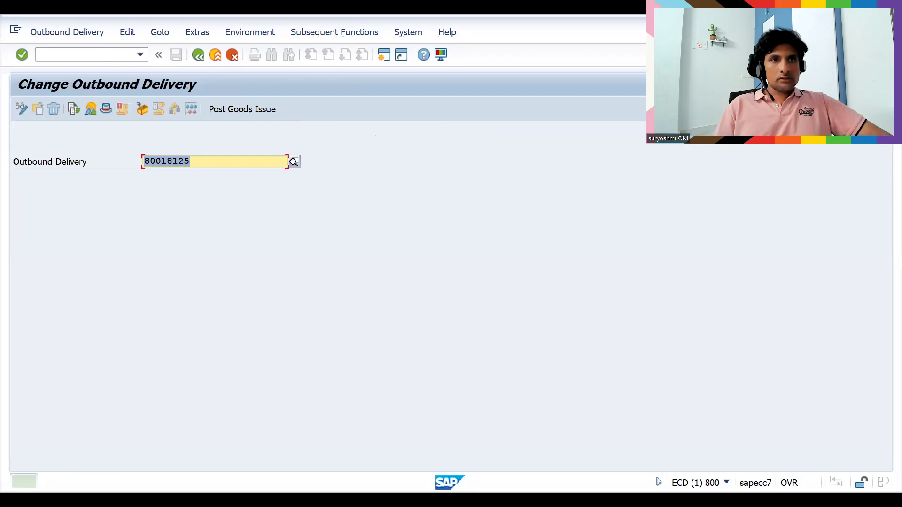
Step: Create the F2 invoice for the outbound delivery with transaction VF01 and save it
{"action": "left_click", "coordinate": [109, 54]}
{"action": "type", "text": "/NVF01"}
{"action": "key", "text": "Return"}
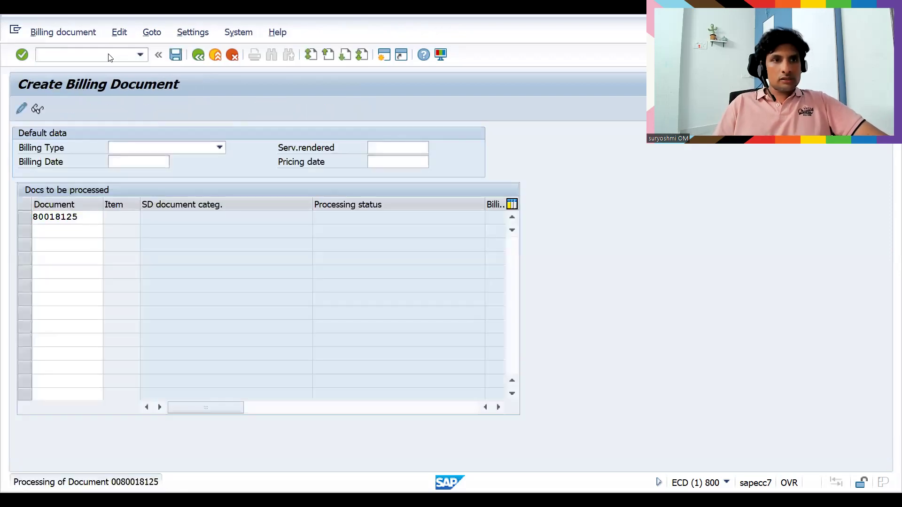
{"action": "key", "text": "Return"}
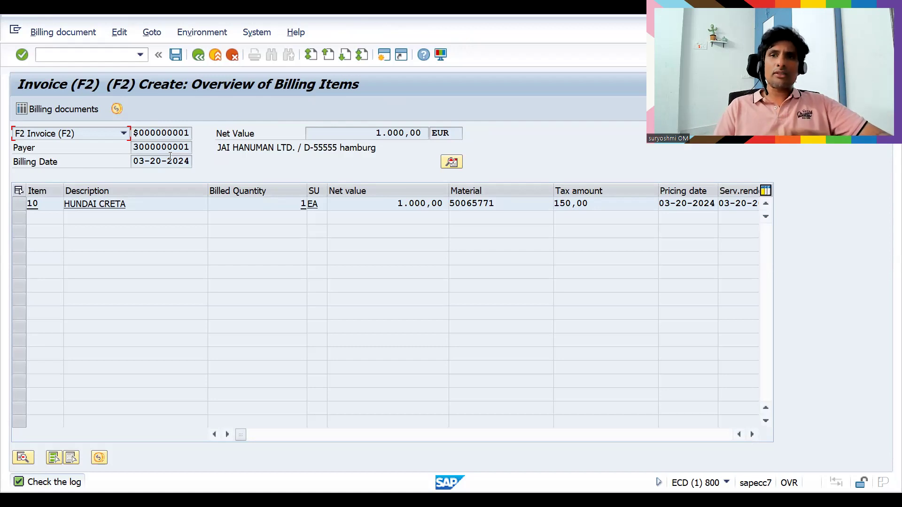
{"action": "left_click", "coordinate": [176, 59]}
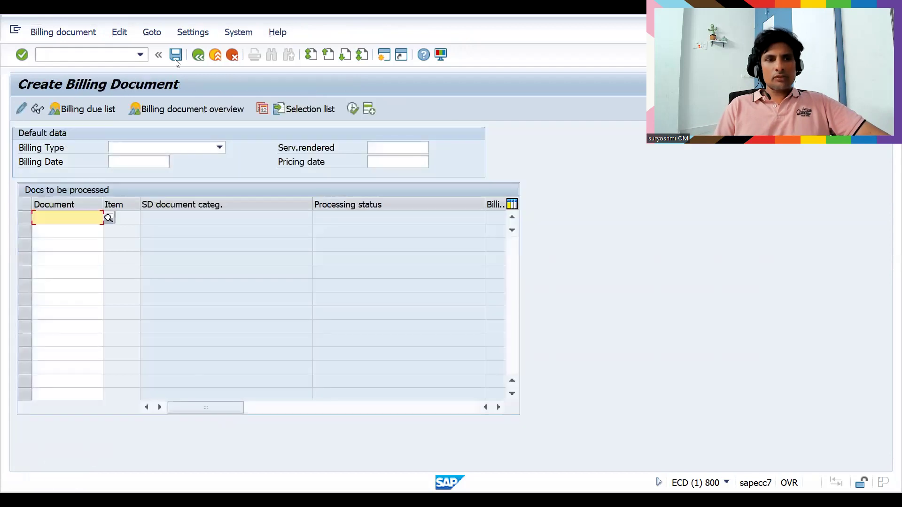